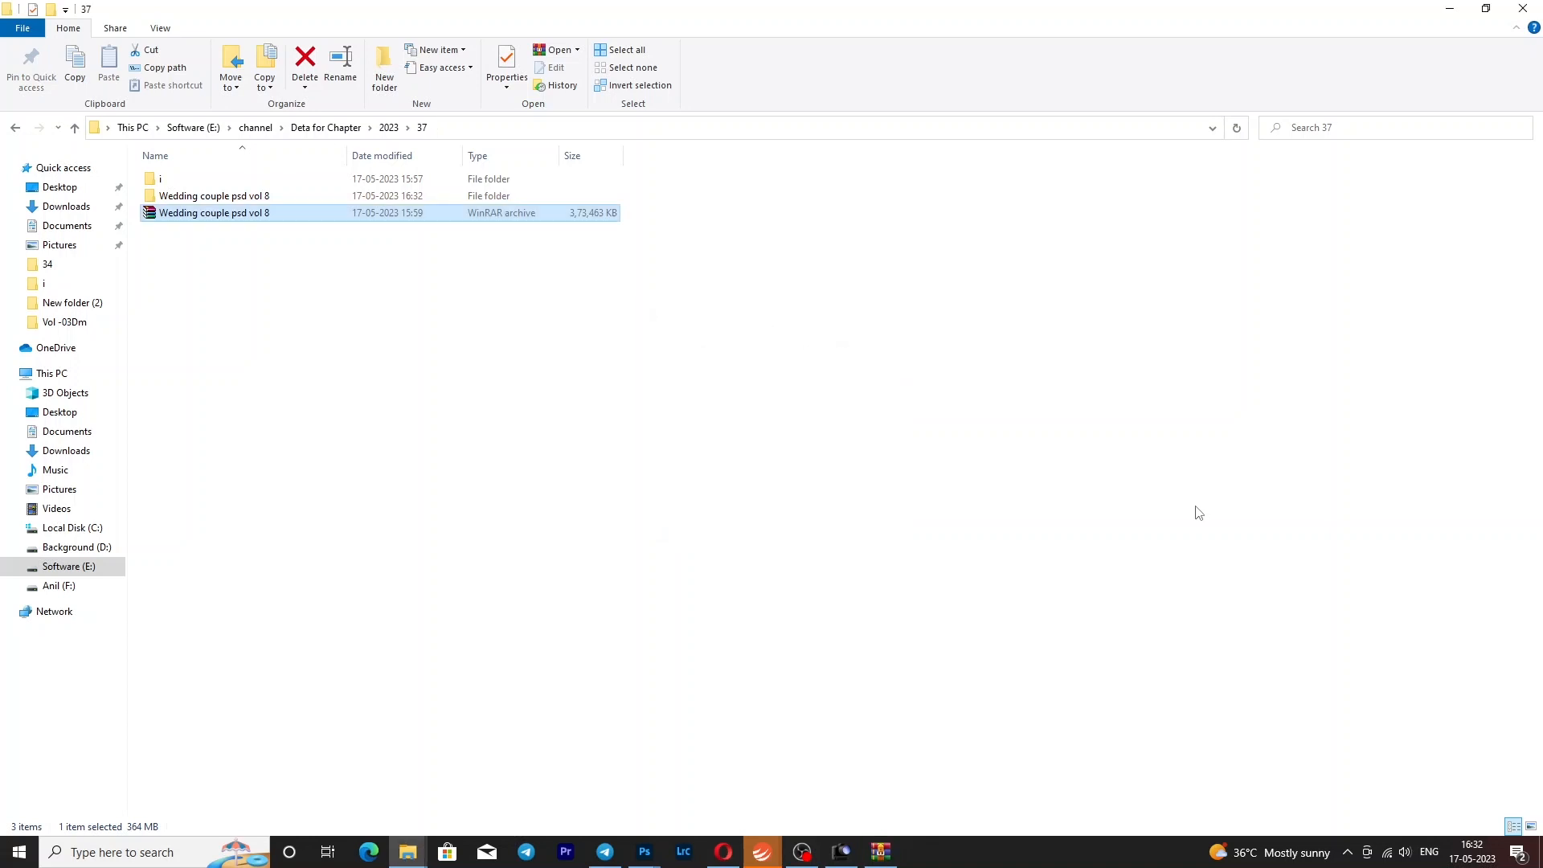
Open the Wedding couple psd vol 8 folder and its subfolder of the same name to reach the PSD files
click(163, 198)
double_click(163, 197)
double_click(214, 177)
Display the PSD files as extra large thumbnails and refresh the folder view
right_click(994, 325)
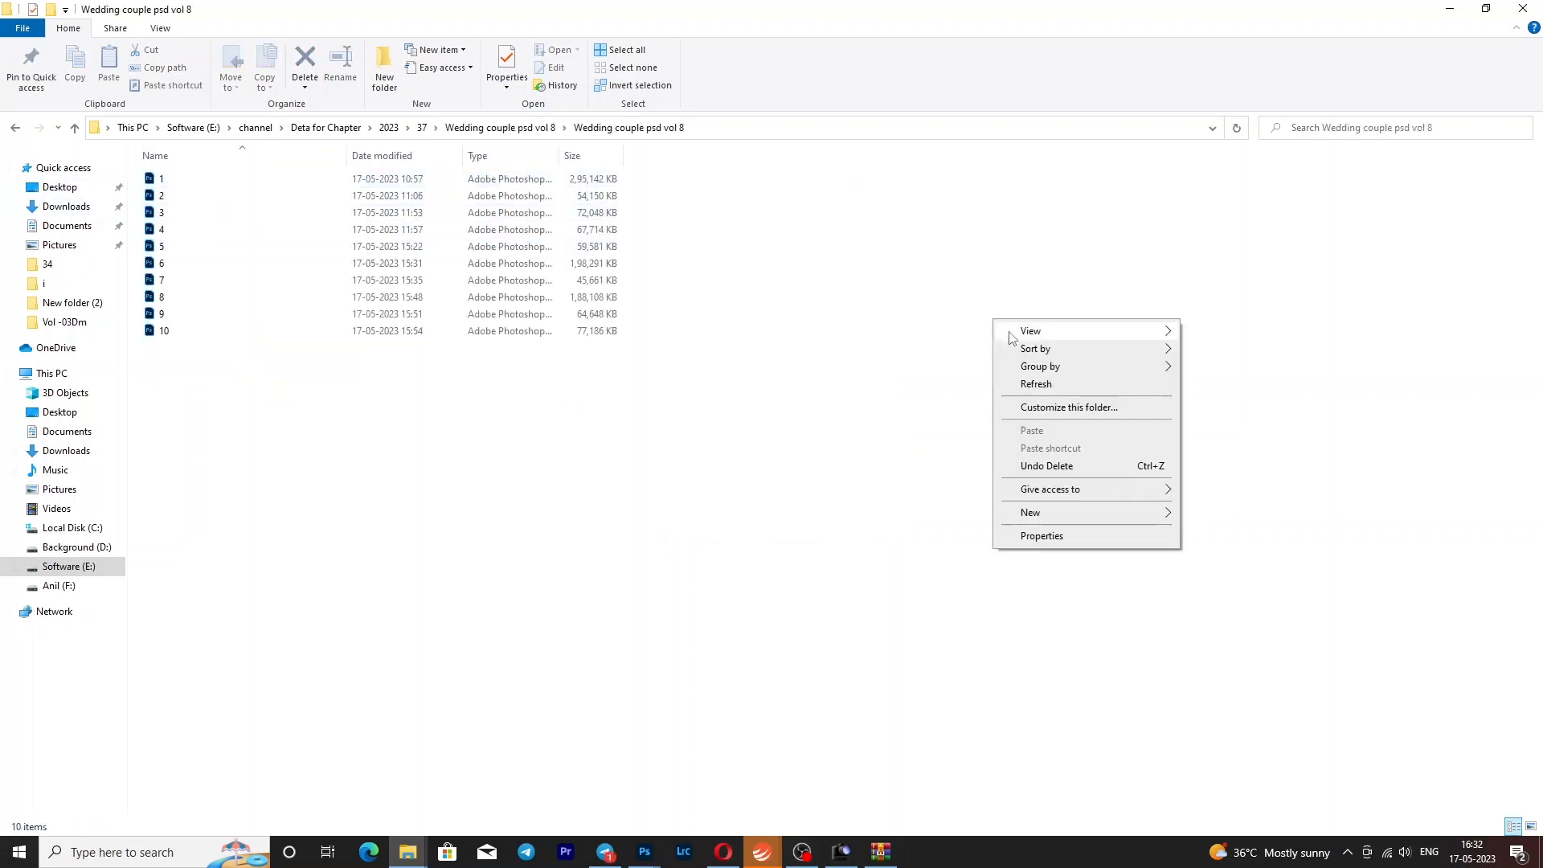
mouse_move(1037, 330)
click(1222, 330)
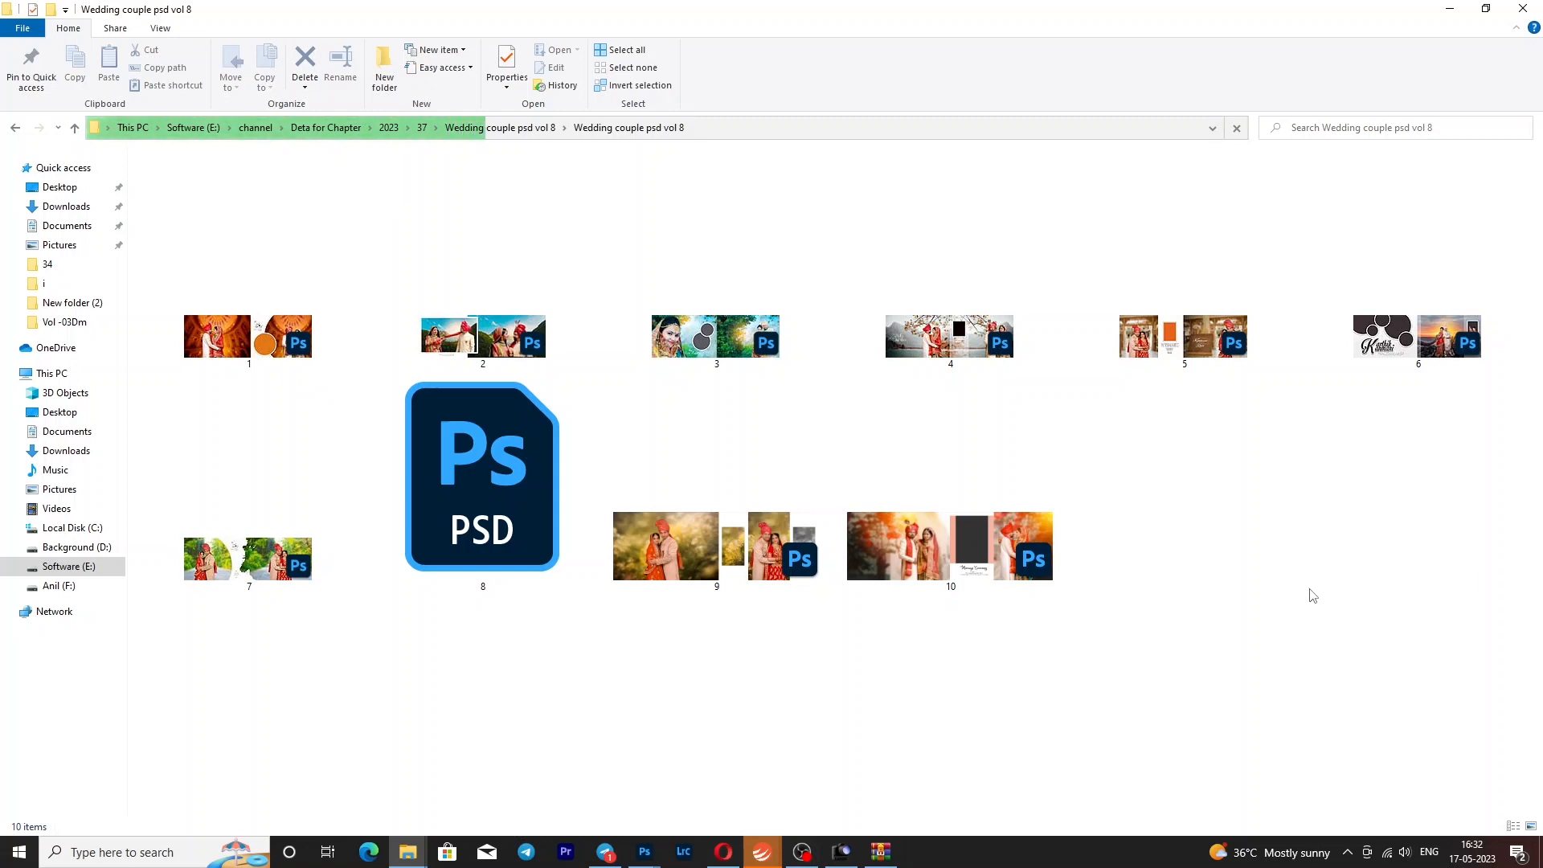
right_click(1248, 620)
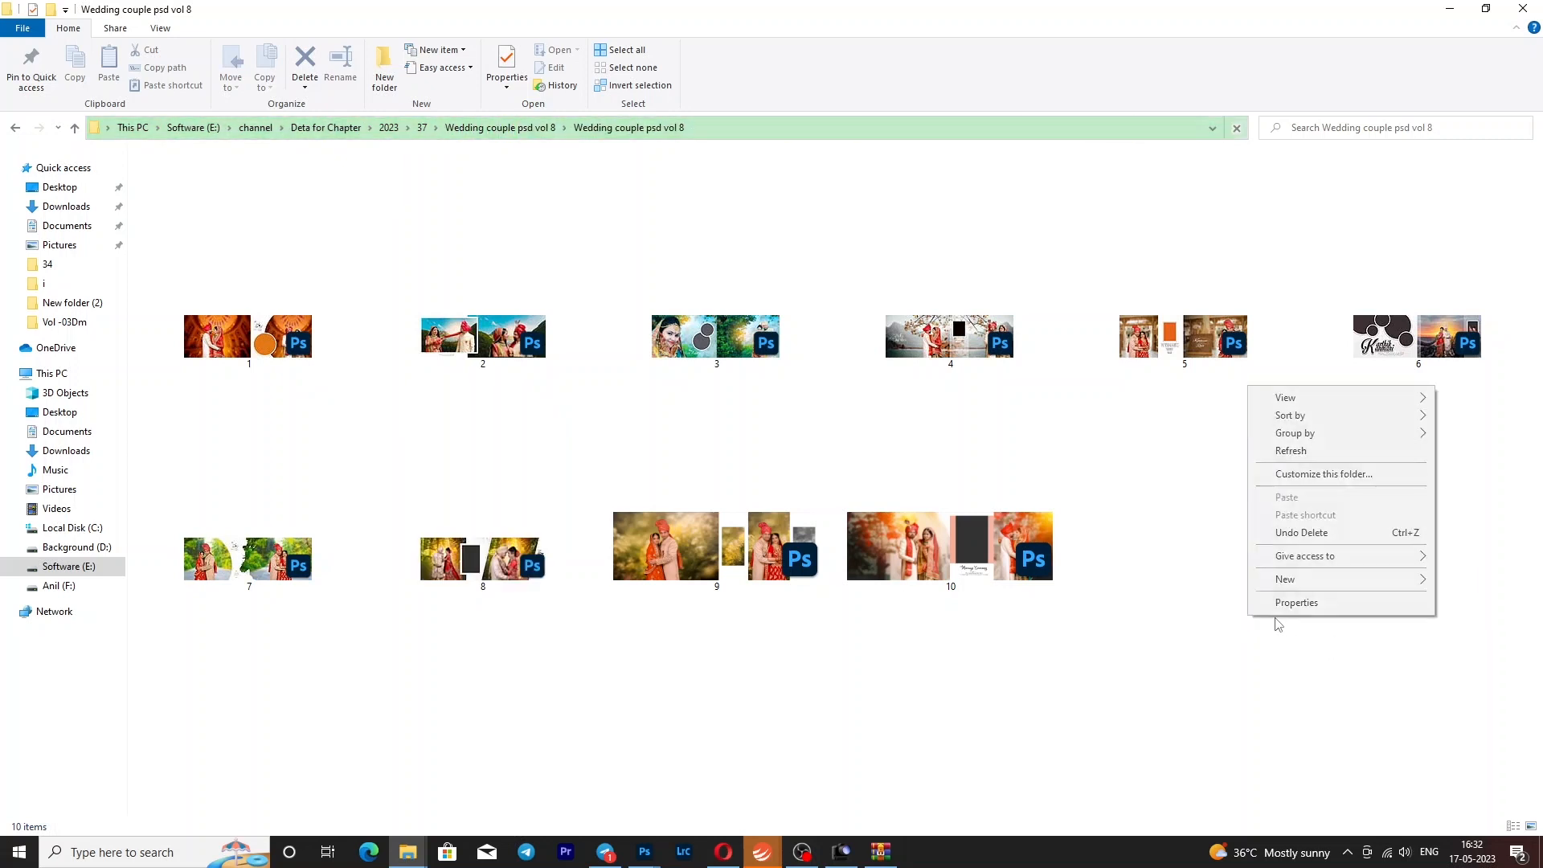
click(1289, 451)
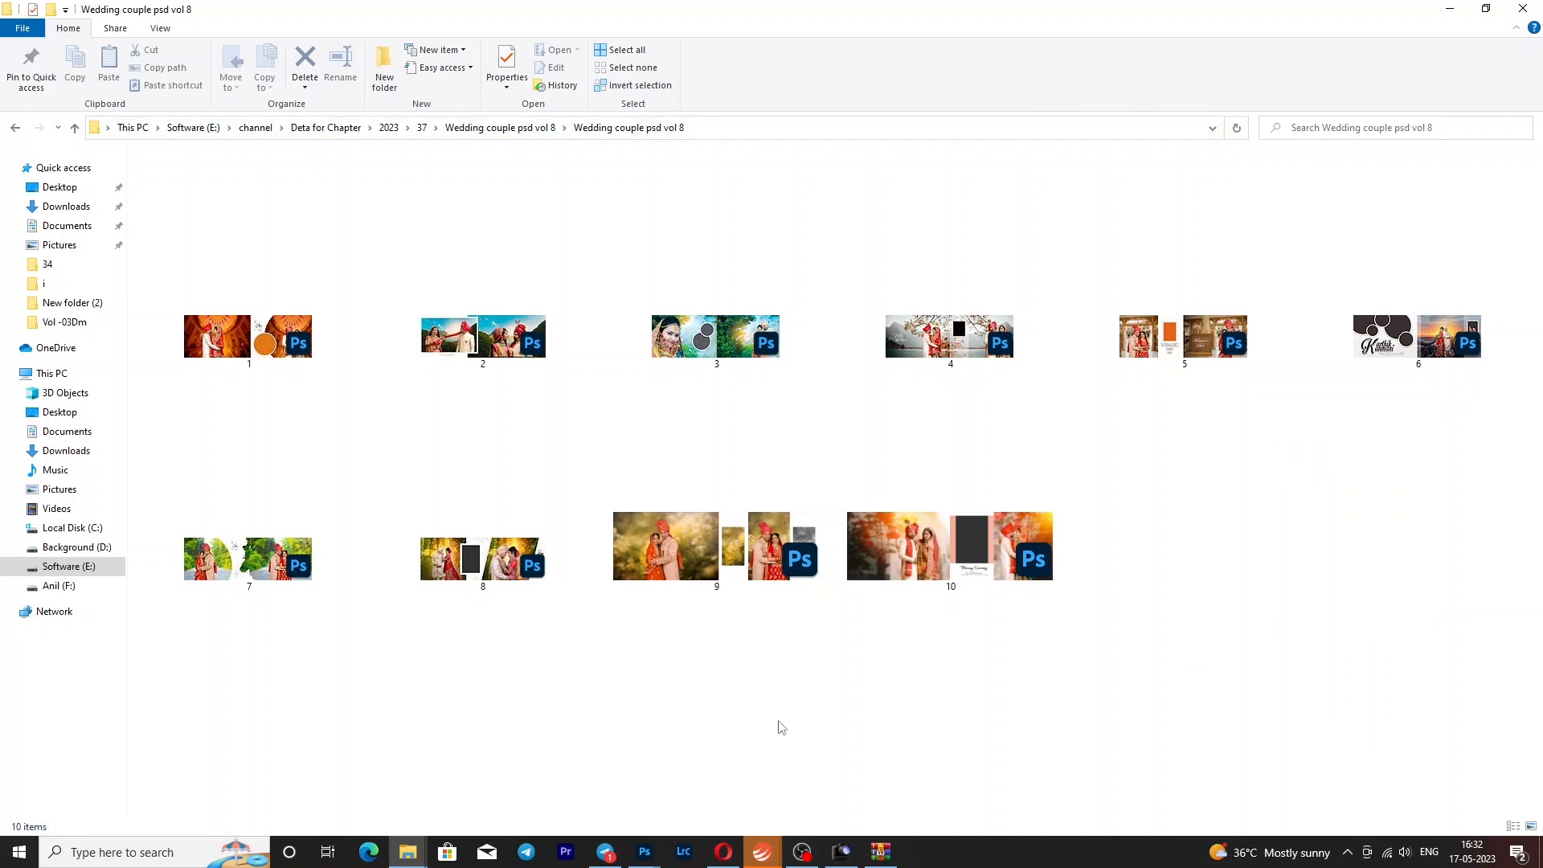
Switch to Photoshop, bring up 1.psd fitted to the screen, and show its layer list
click(646, 853)
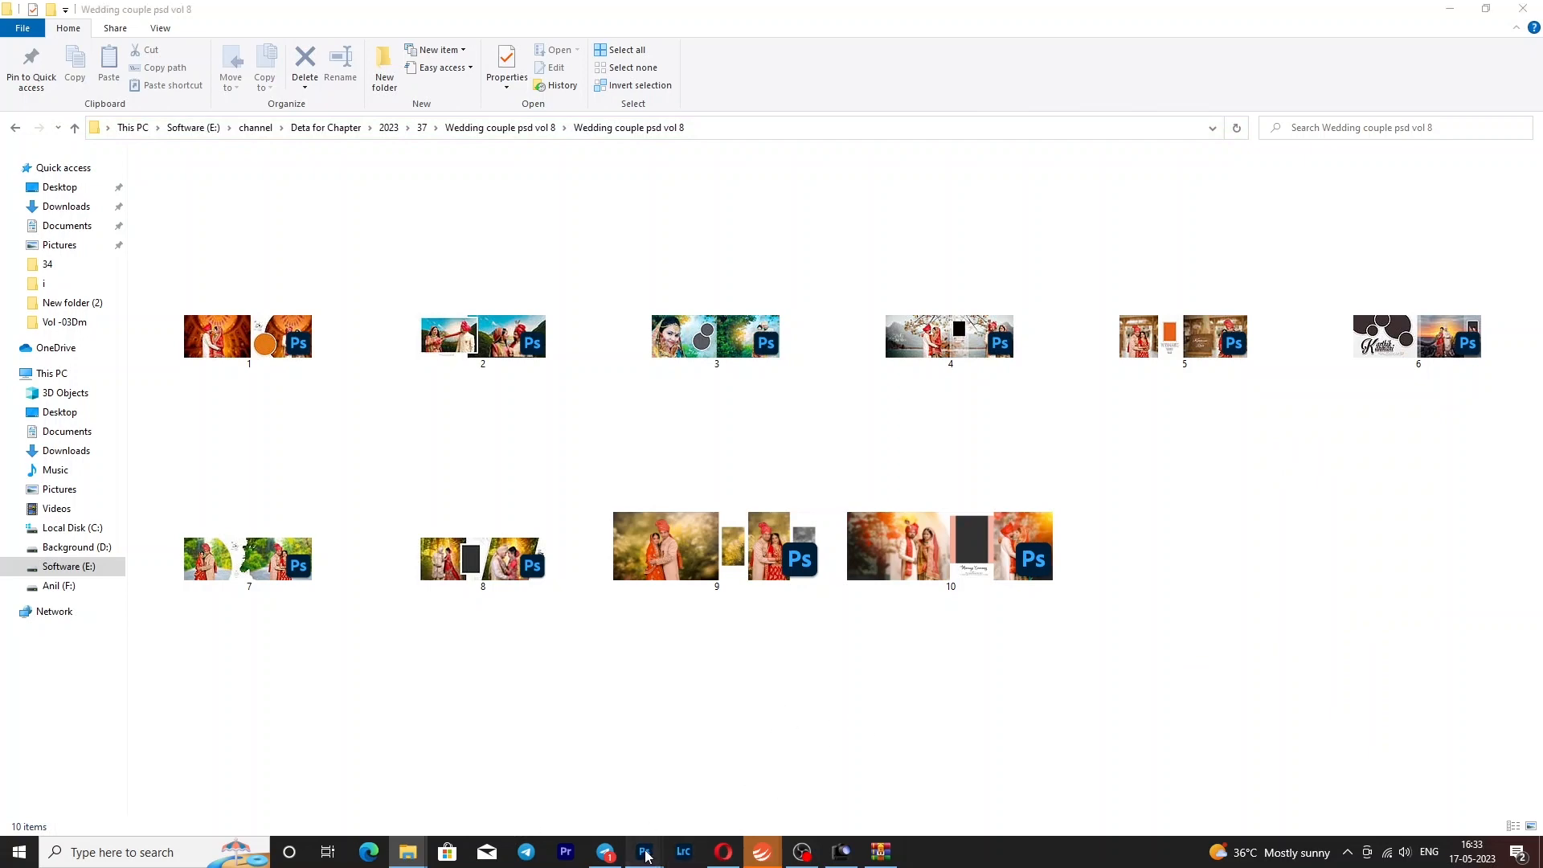
click(193, 801)
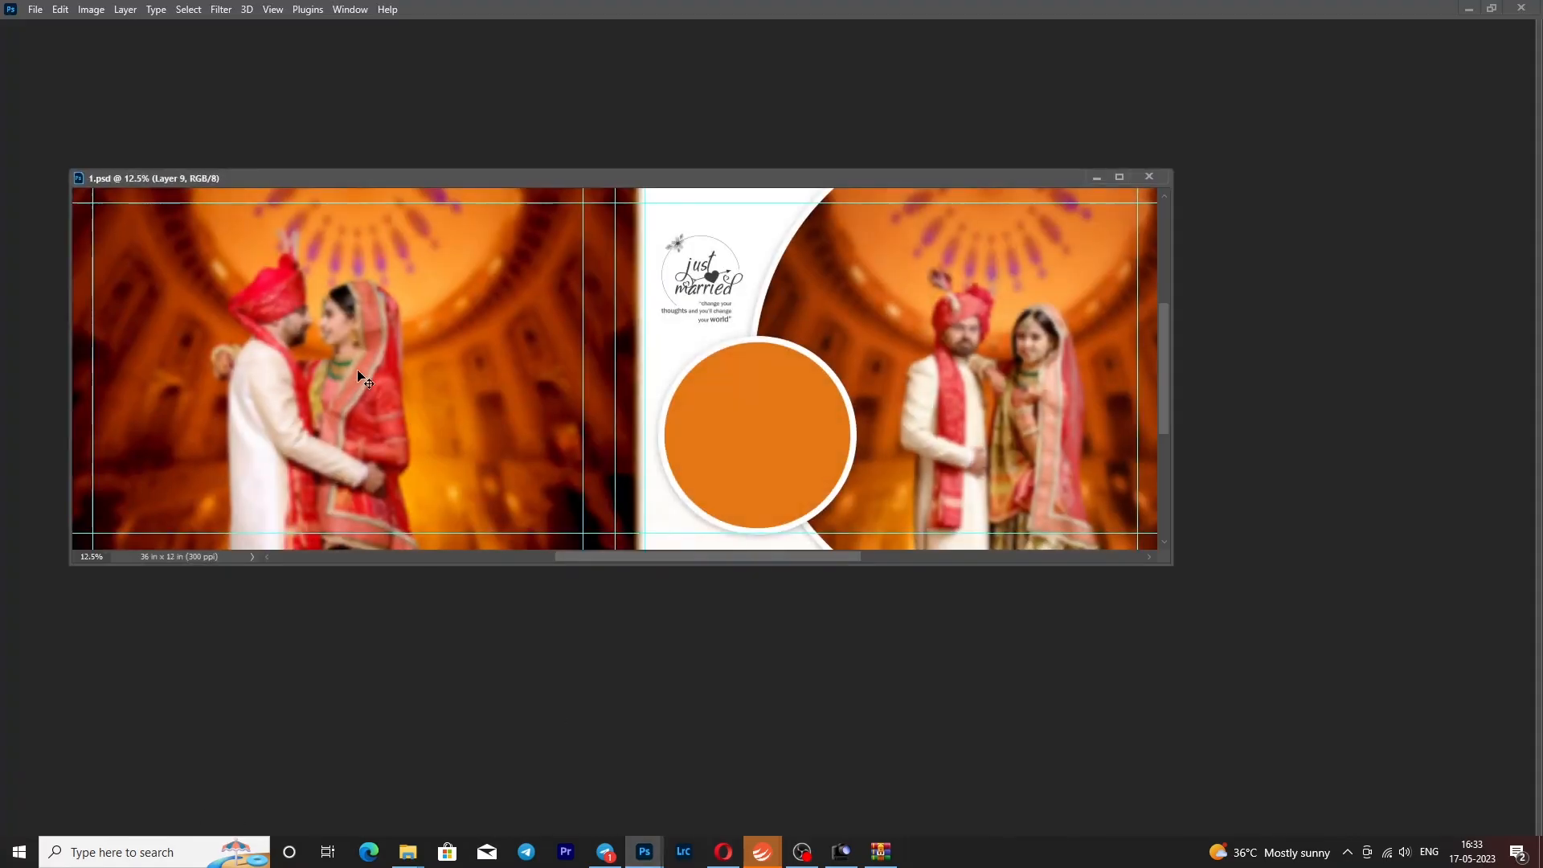
click(382, 389)
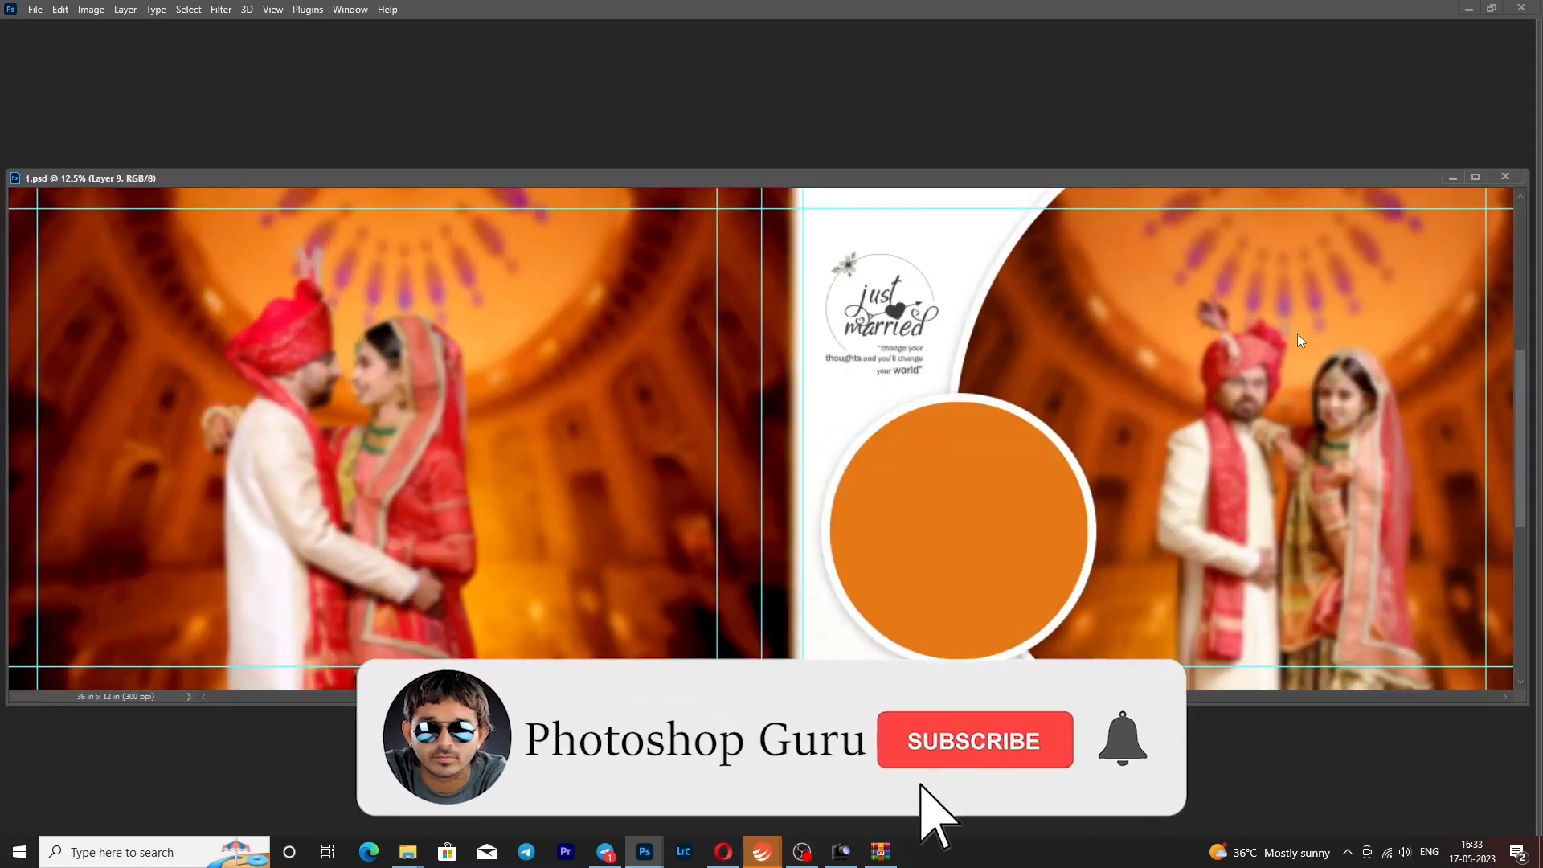
key(F7)
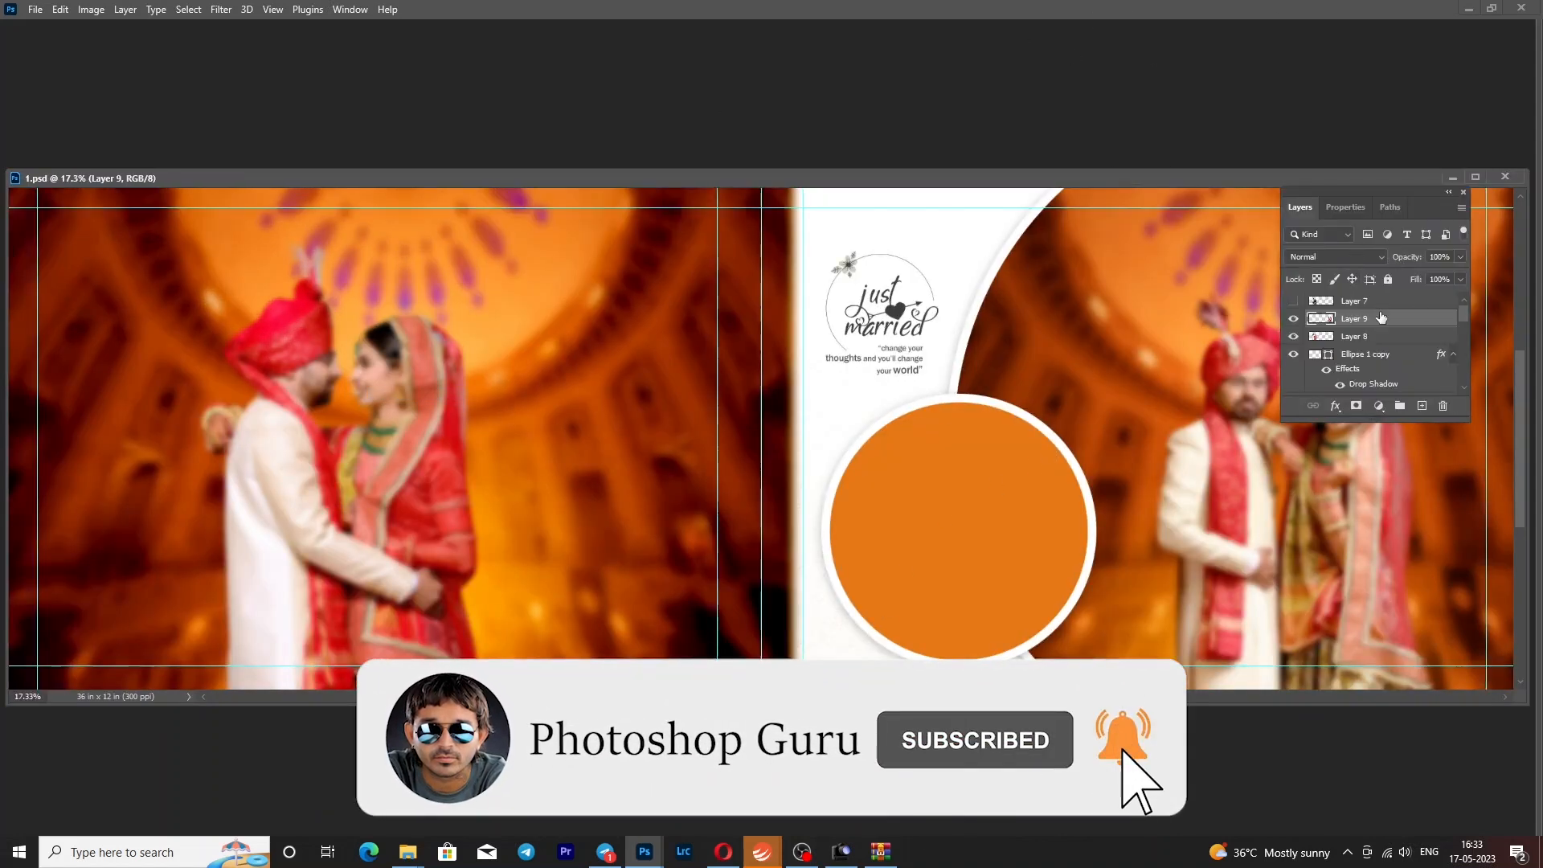
Check the couple cut-outs in 1.psd by hiding and reshowing Layer 8 and Layer 9 in turn
click(410, 469)
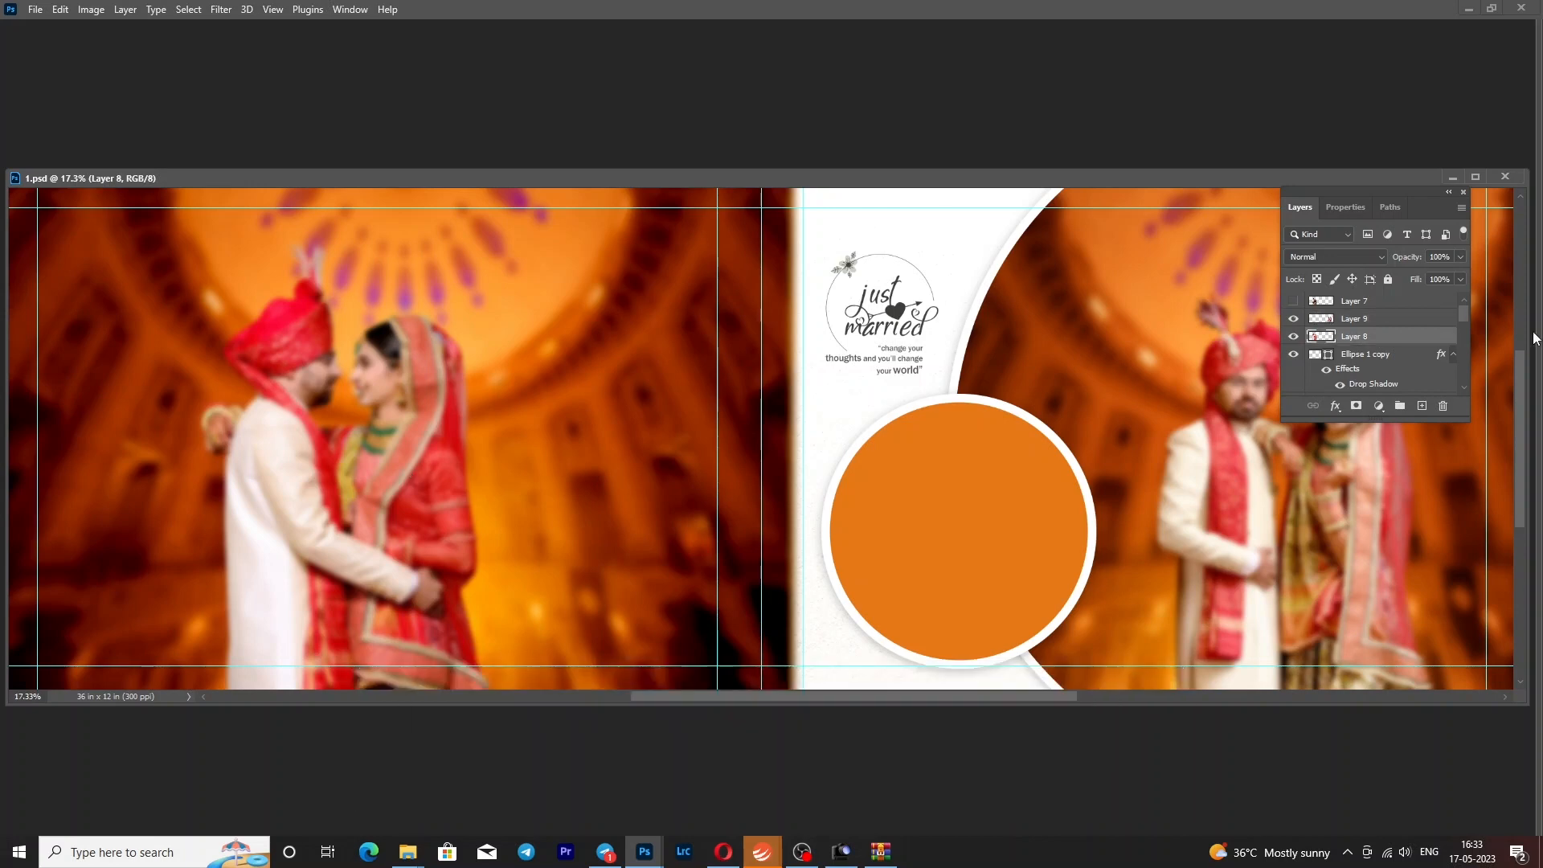
click(1297, 338)
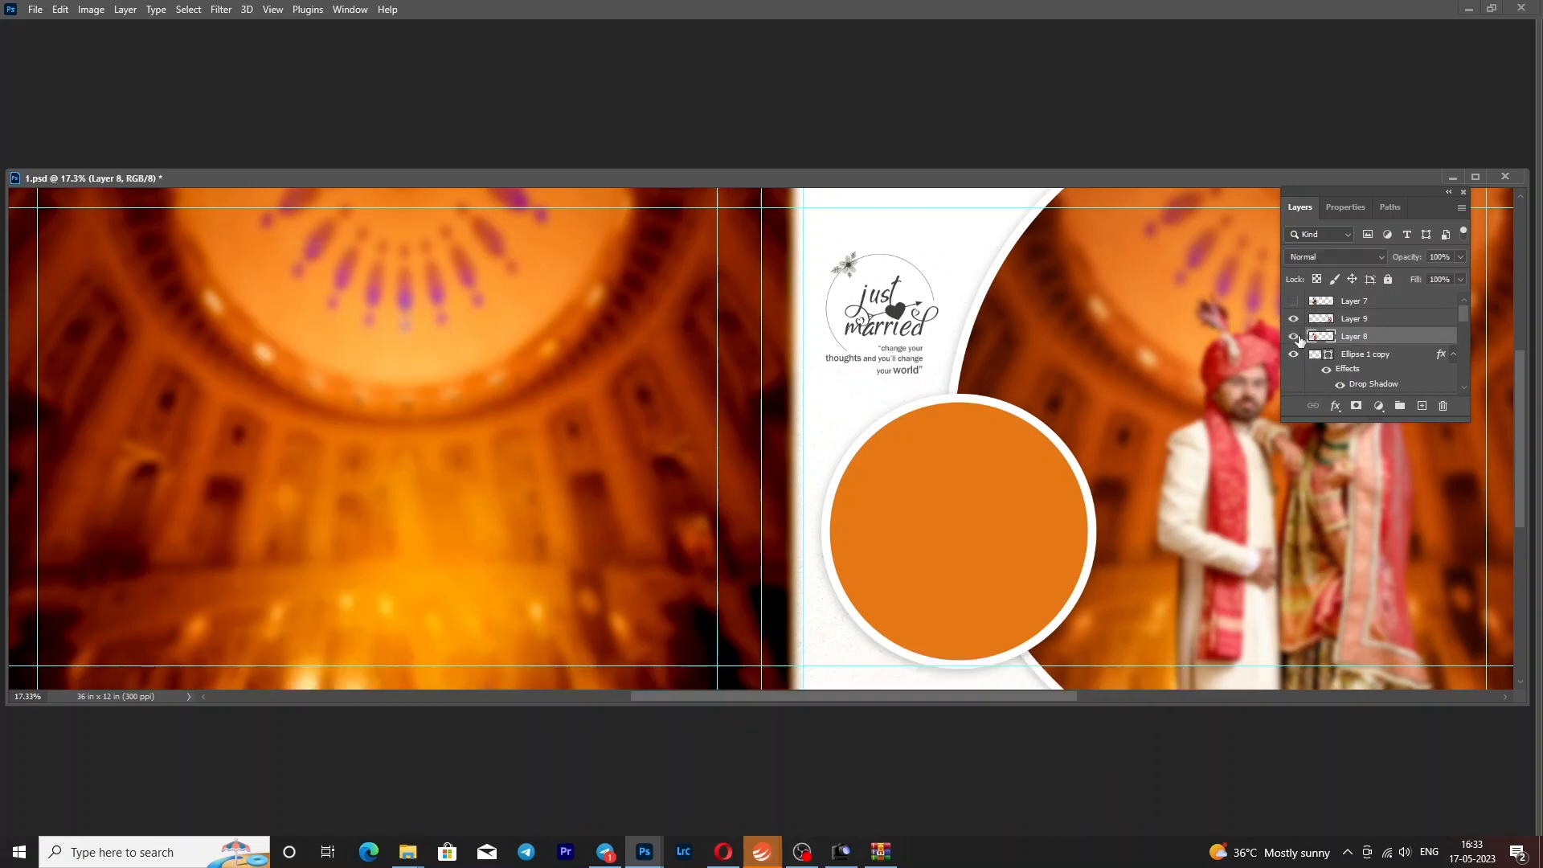
click(1294, 337)
click(1305, 319)
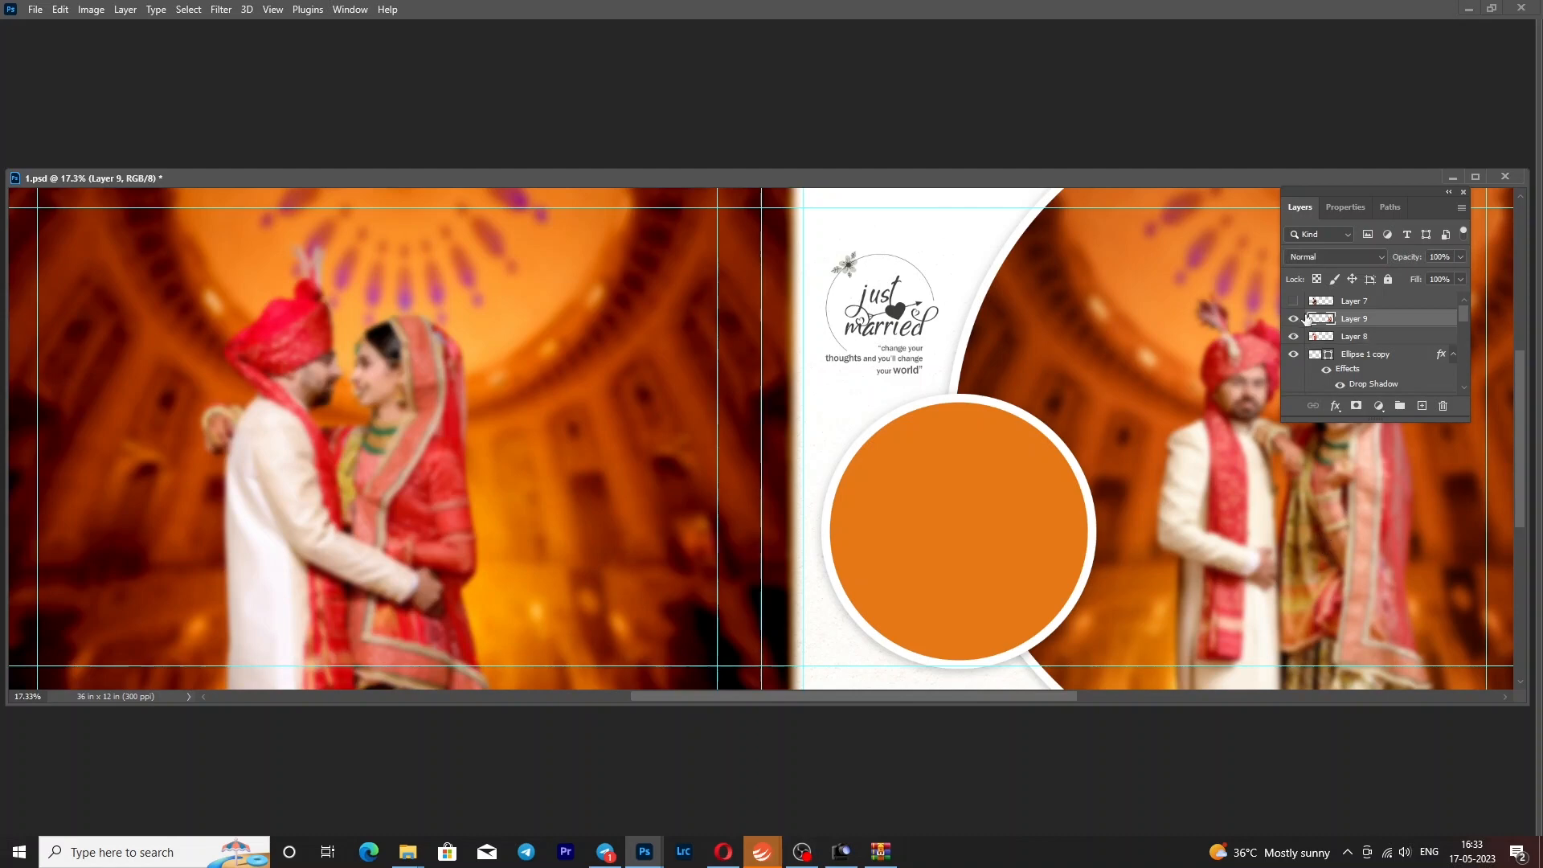
click(1294, 319)
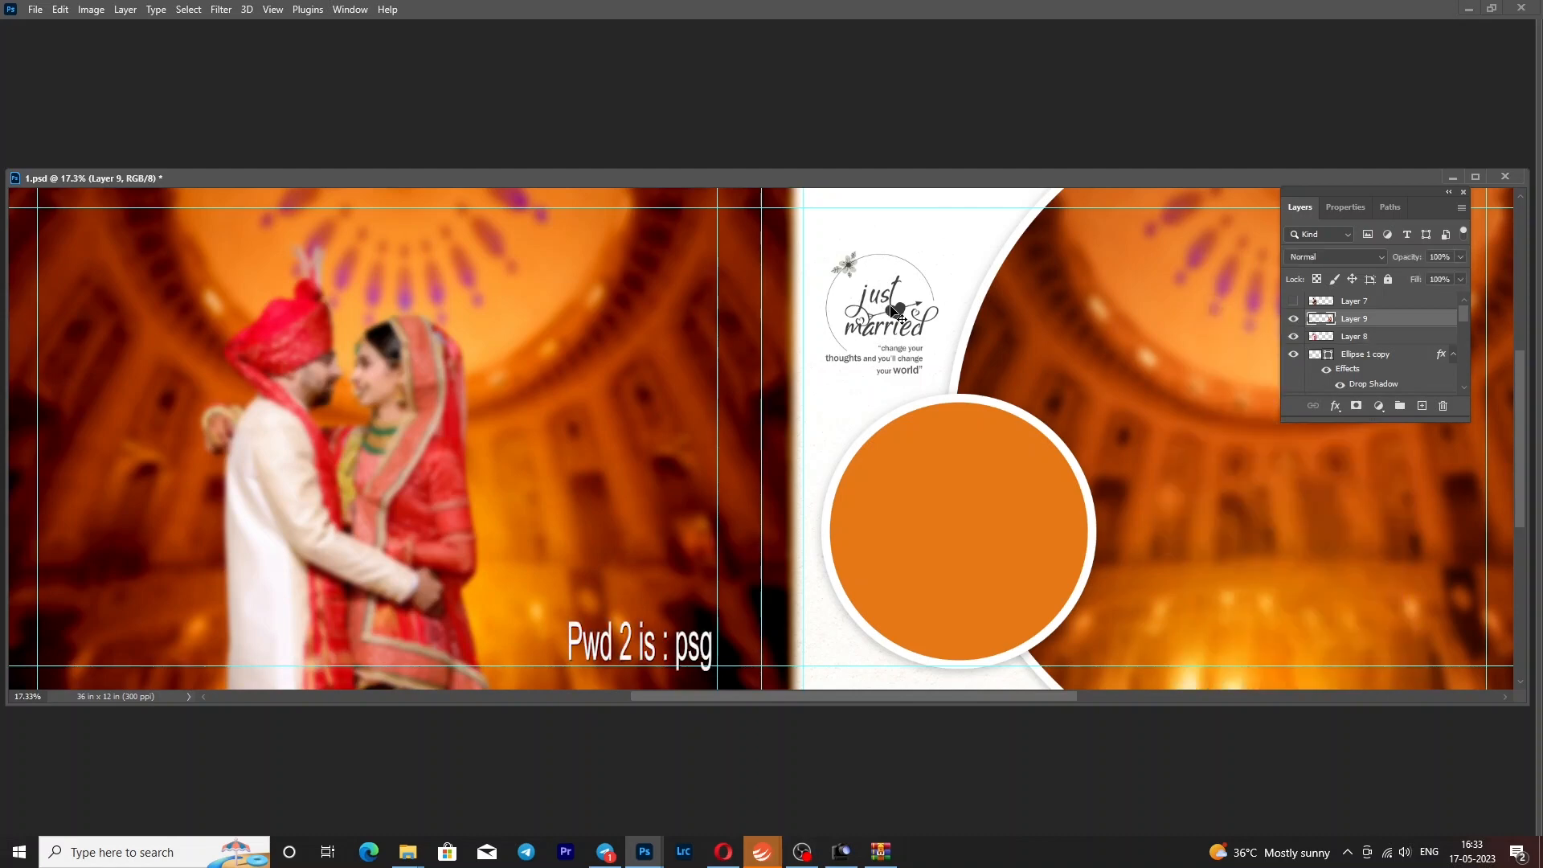
click(1295, 319)
Inspect the Just Married lettering, hide and reshow the orange Ellipse 1 copy circle, and minimise 1.psd
ctrl+click(906, 322)
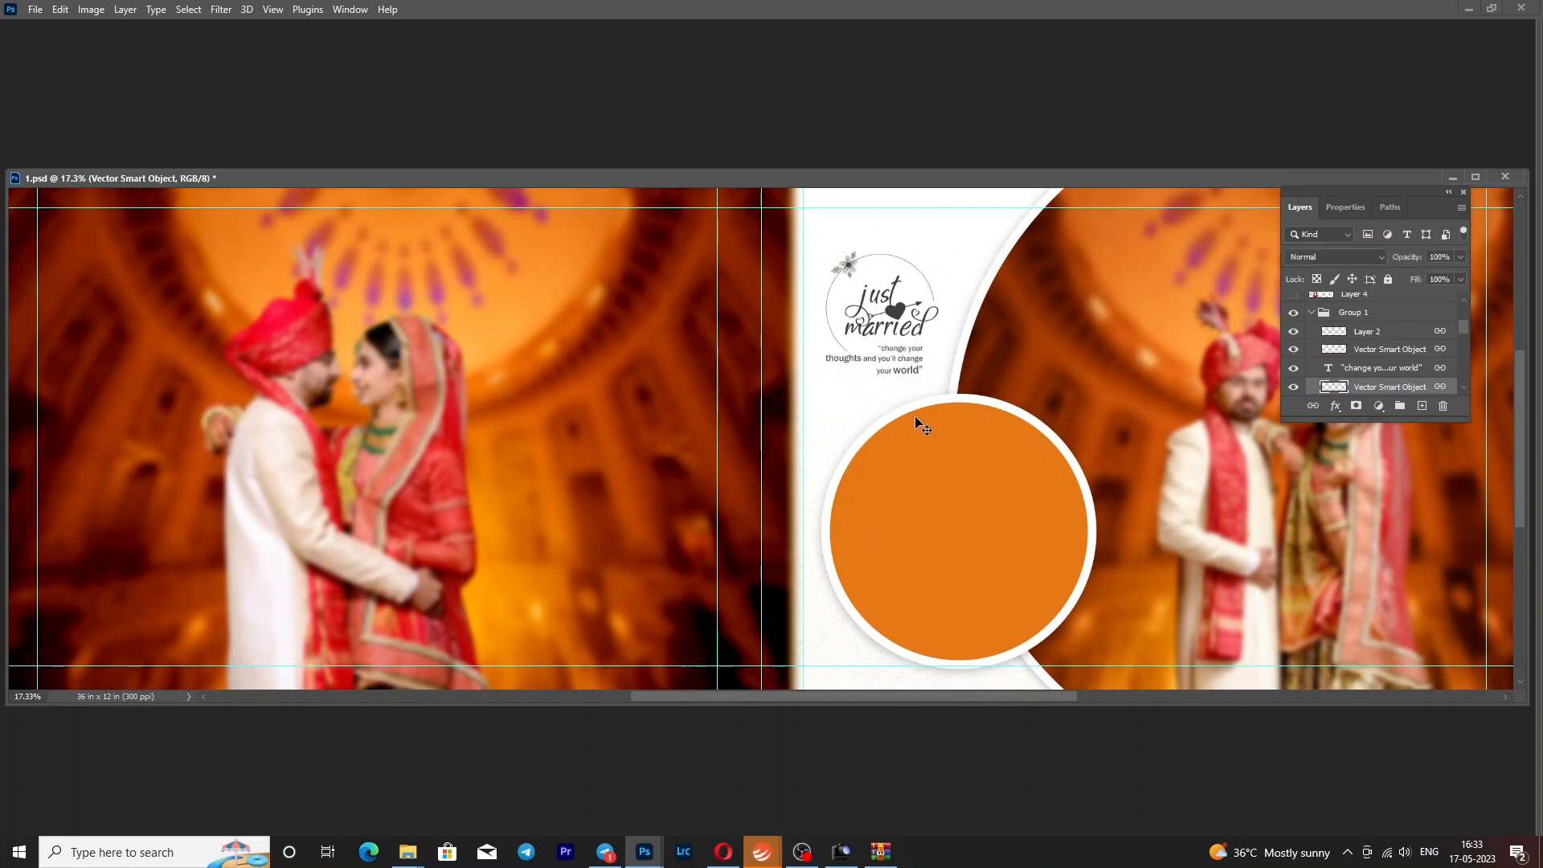
ctrl+click(984, 475)
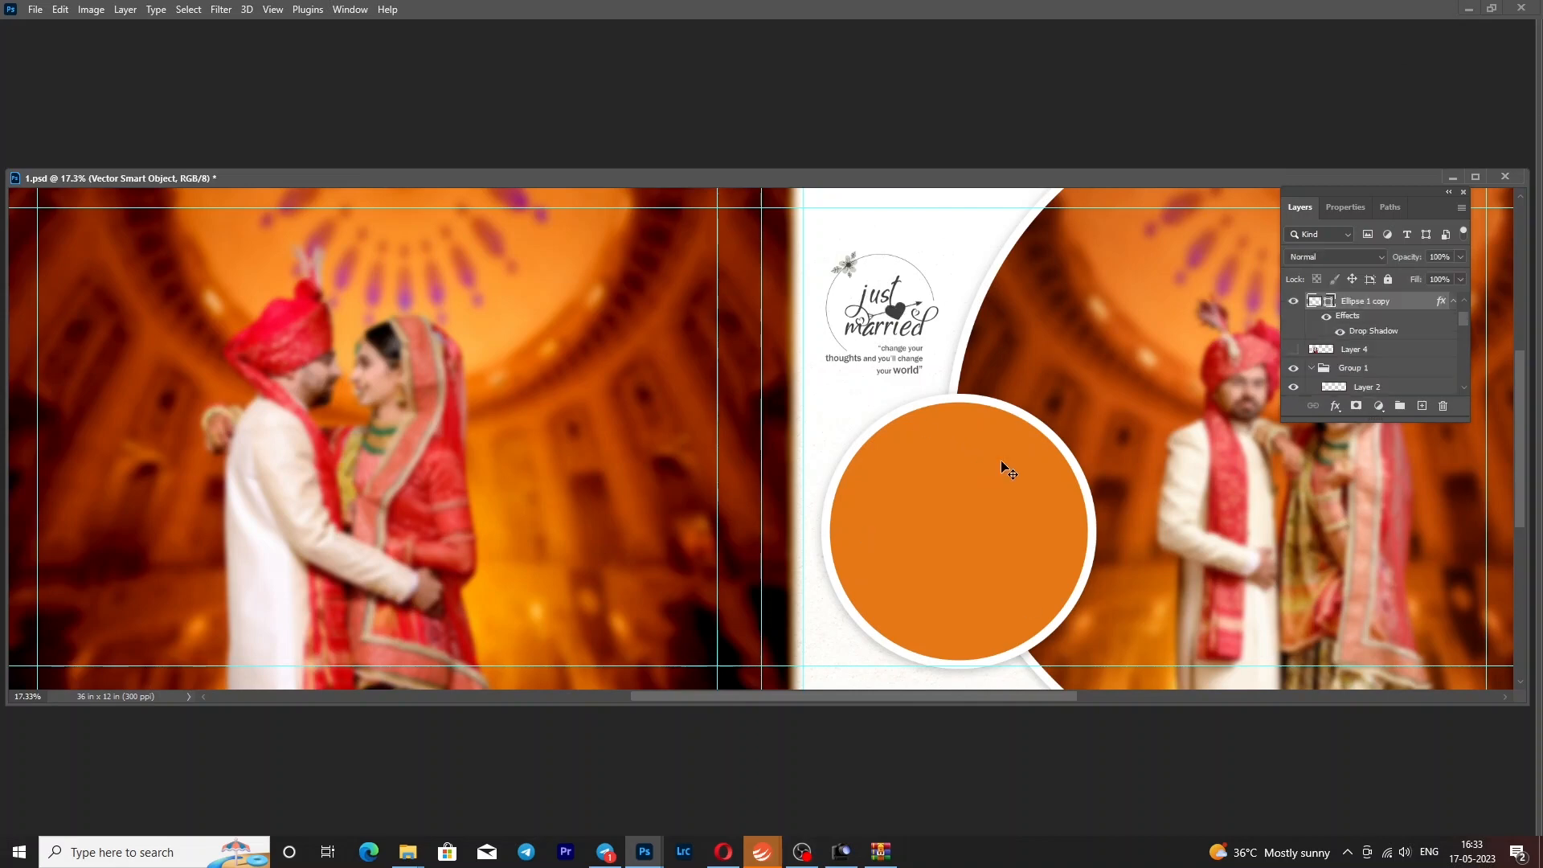
click(1295, 302)
click(1295, 301)
click(1453, 174)
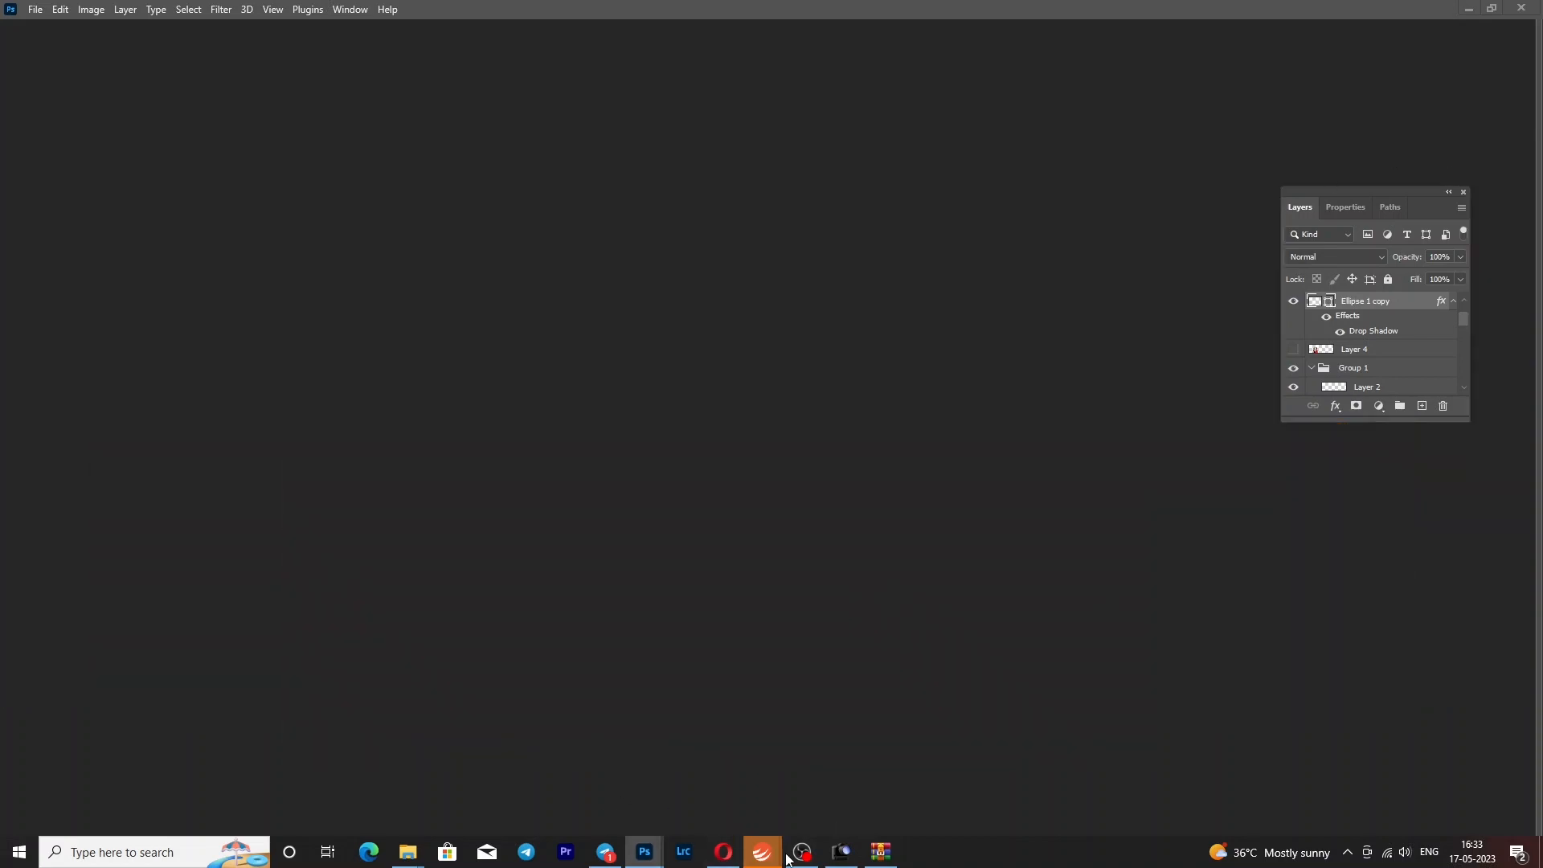
Bring up 2.psd and fit it on screen
click(397, 861)
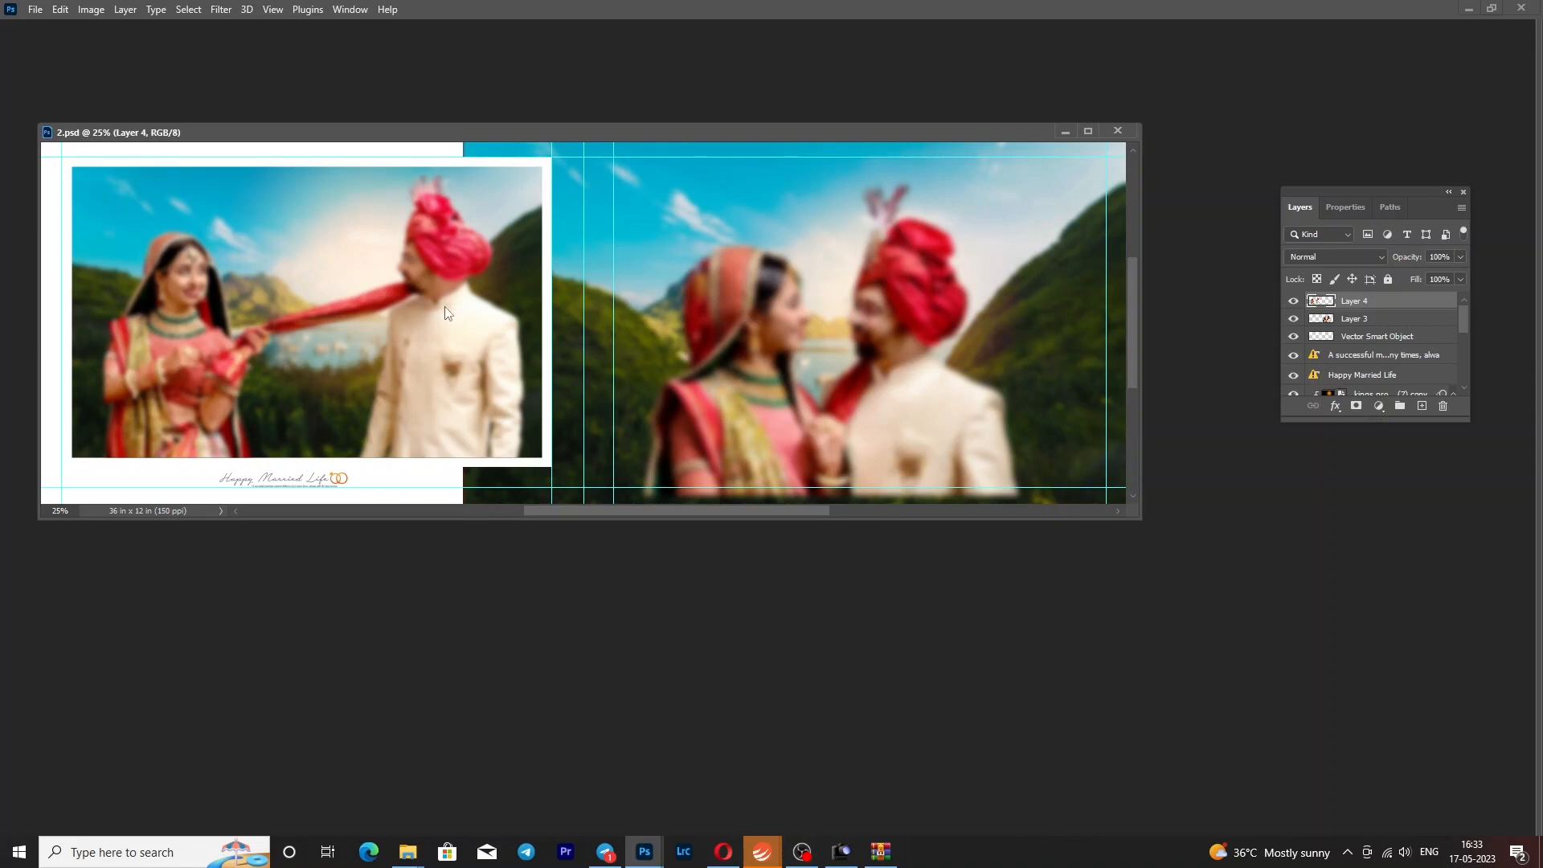
right_click(426, 304)
click(462, 312)
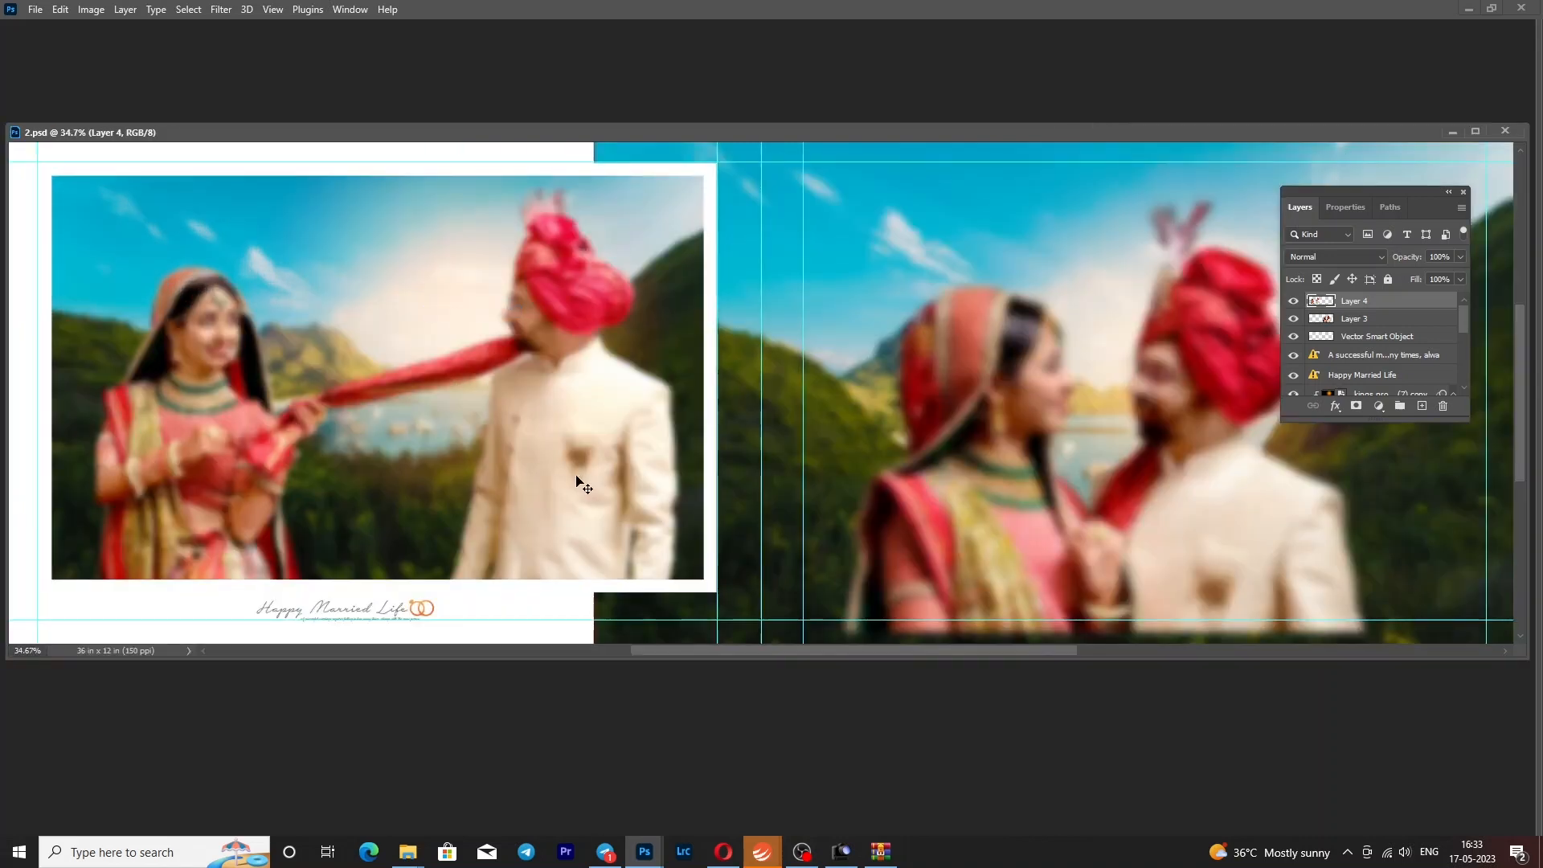
Check the couple cut-outs on Layer 4 and Layer 3 of 2.psd by toggling their visibility, and minimise the document
click(1296, 302)
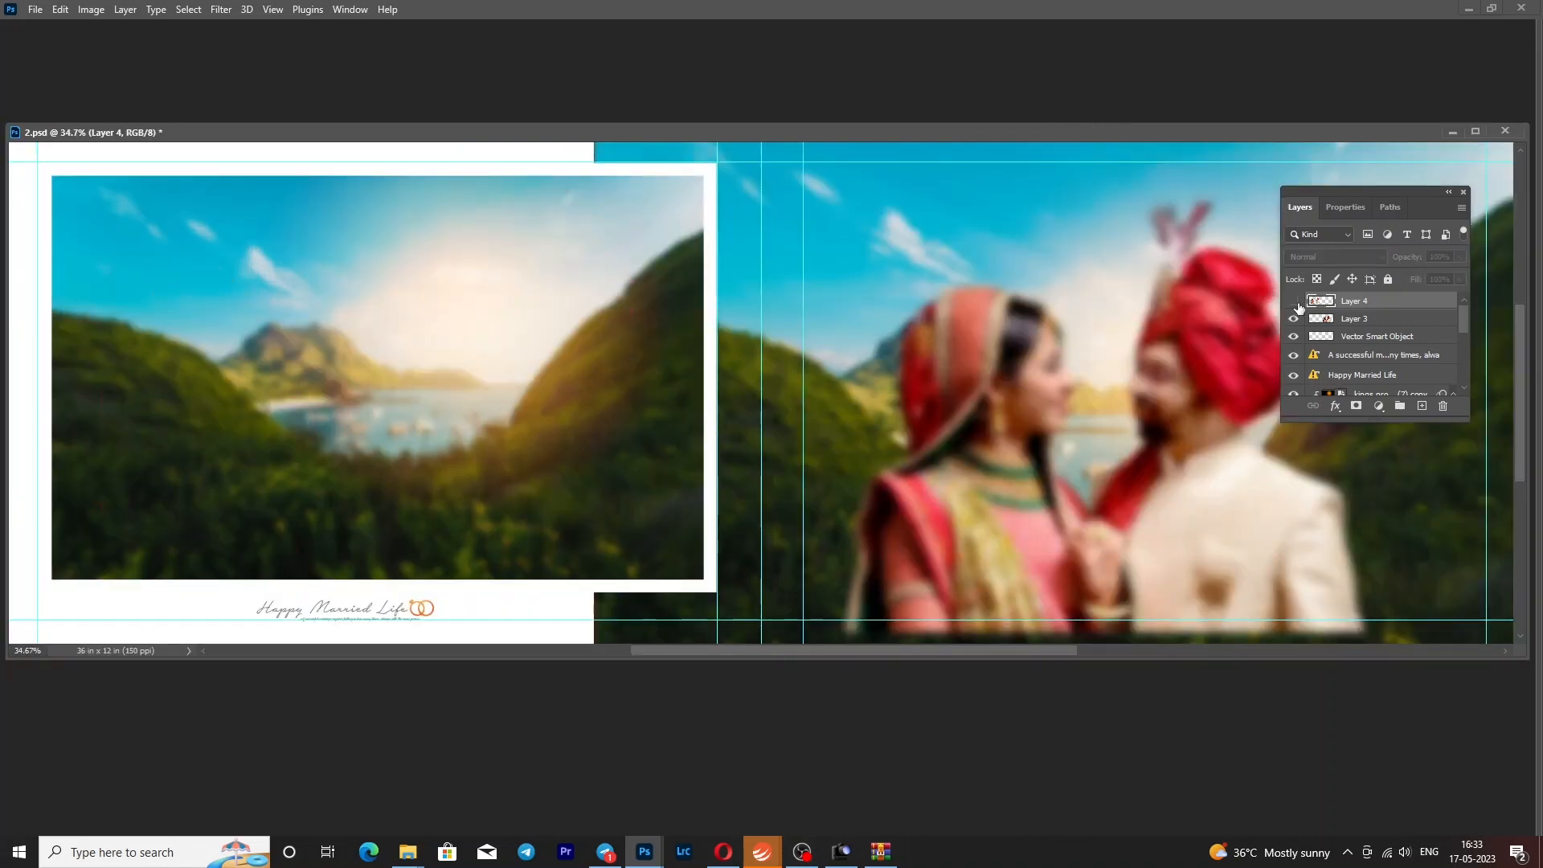
click(1300, 322)
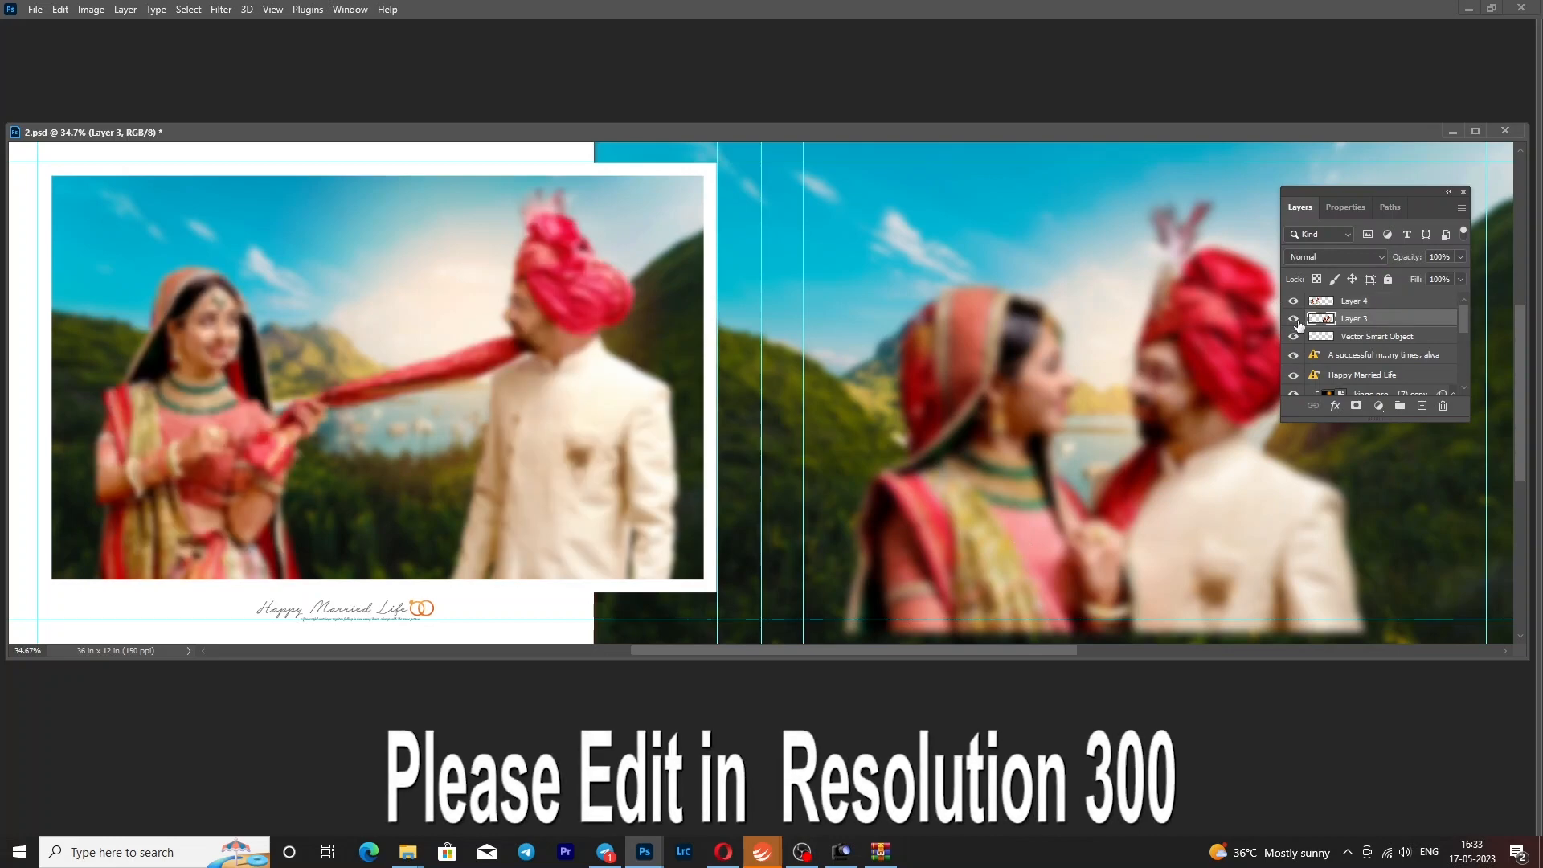
click(1300, 321)
click(1299, 321)
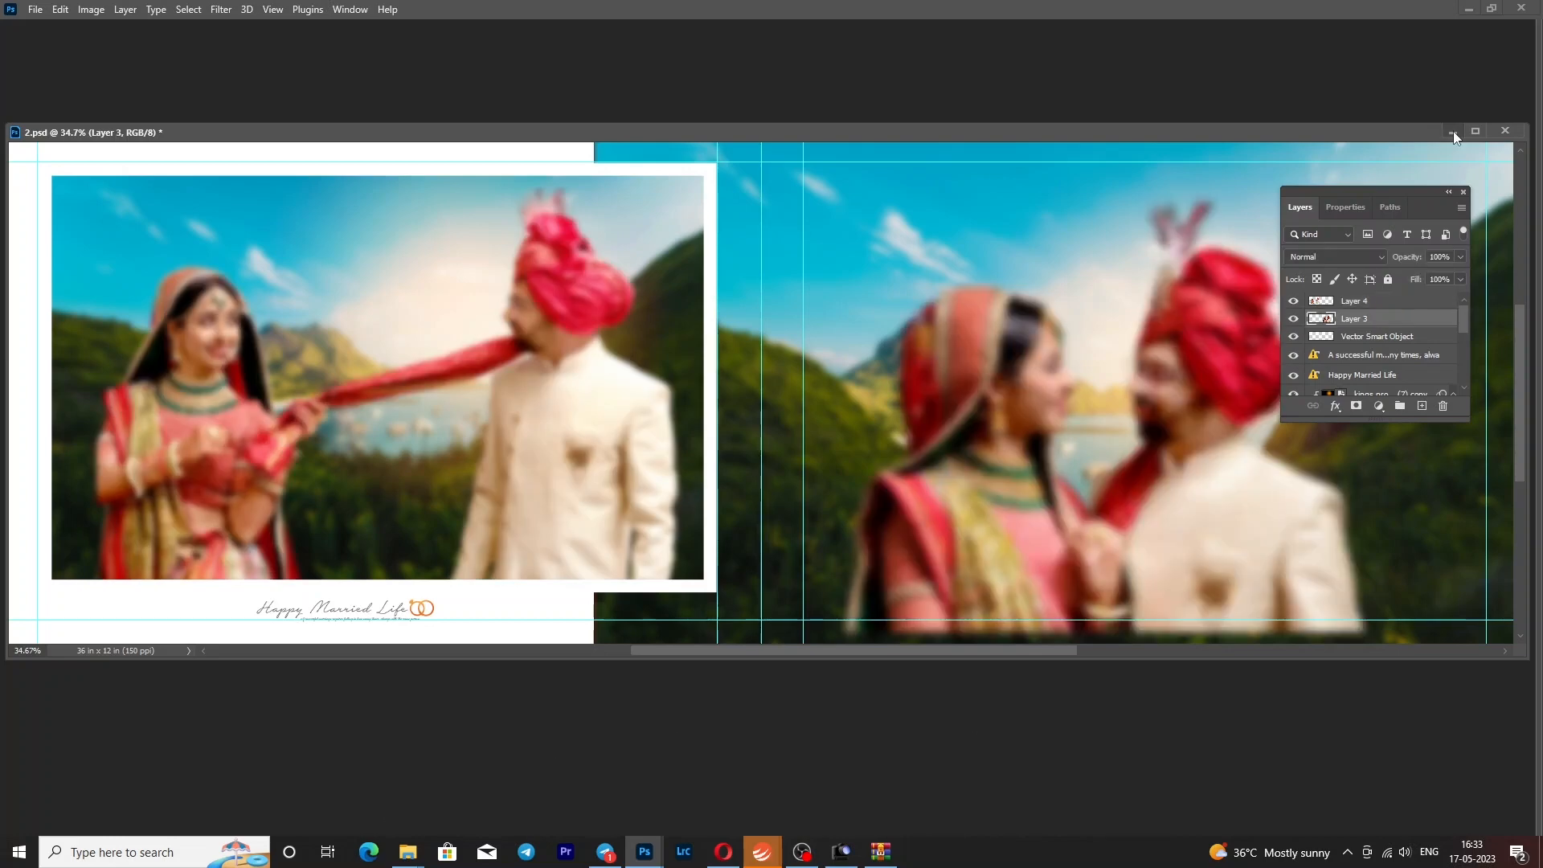
click(1454, 132)
Bring up 3.psd fitted to the screen and hide and reshow the bride portrait on Layer 3
click(643, 861)
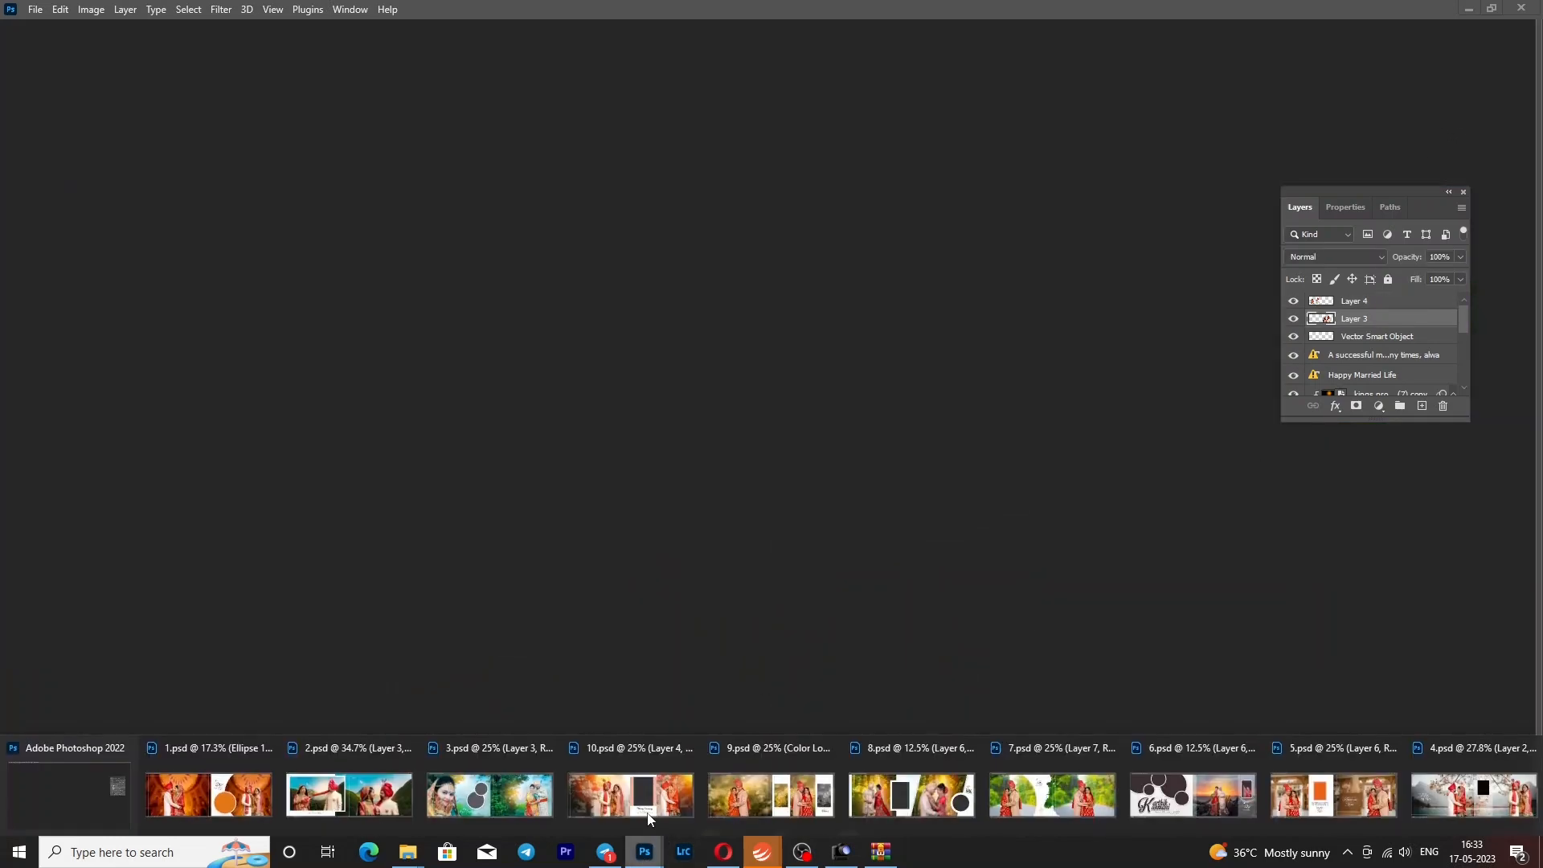
click(515, 795)
right_click(268, 327)
click(286, 344)
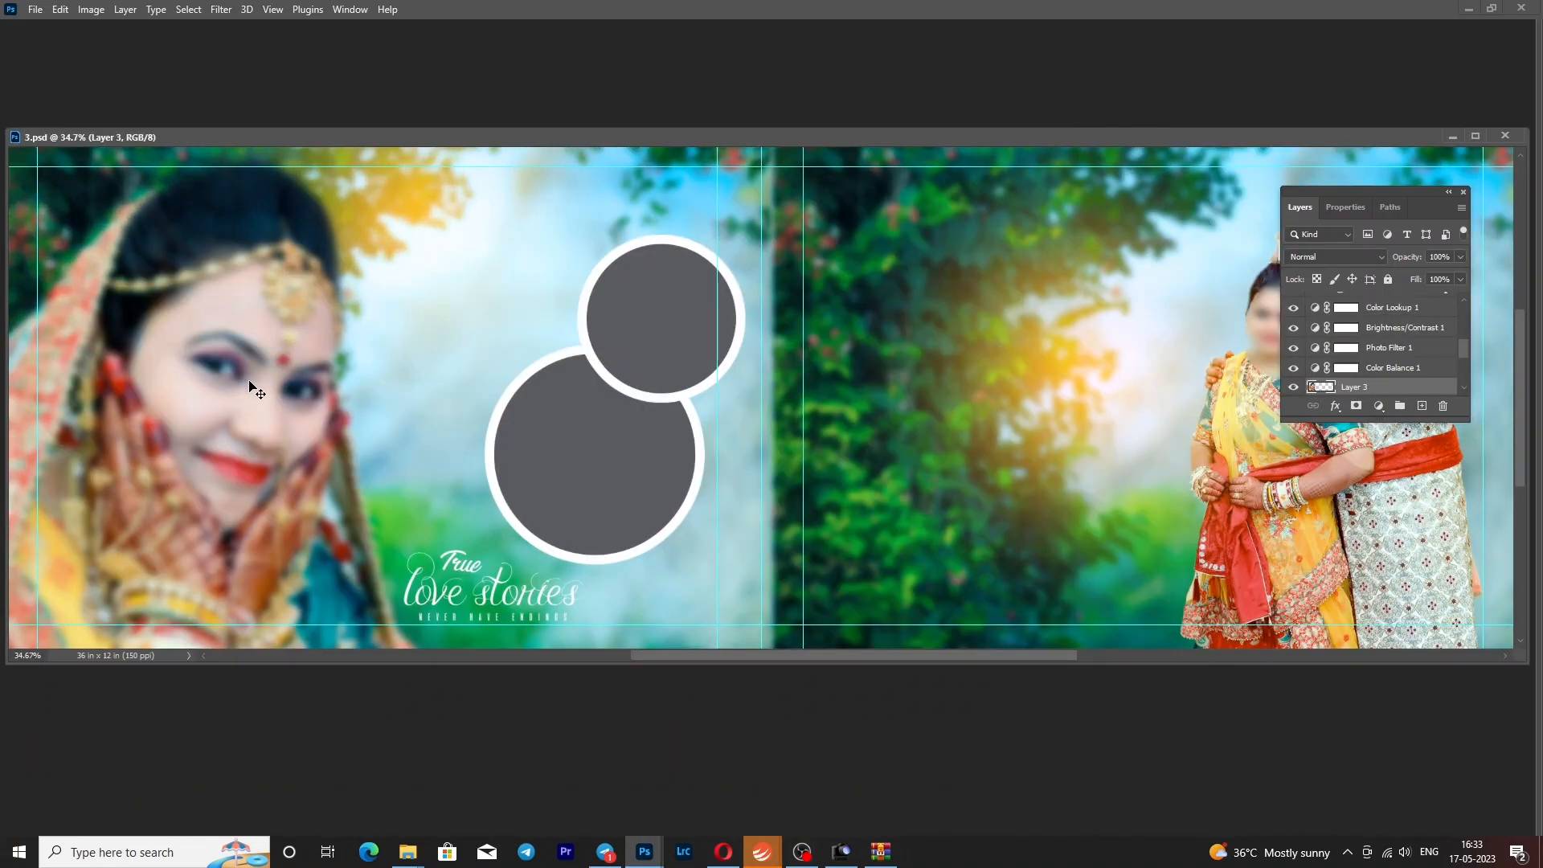
click(1296, 388)
click(1294, 387)
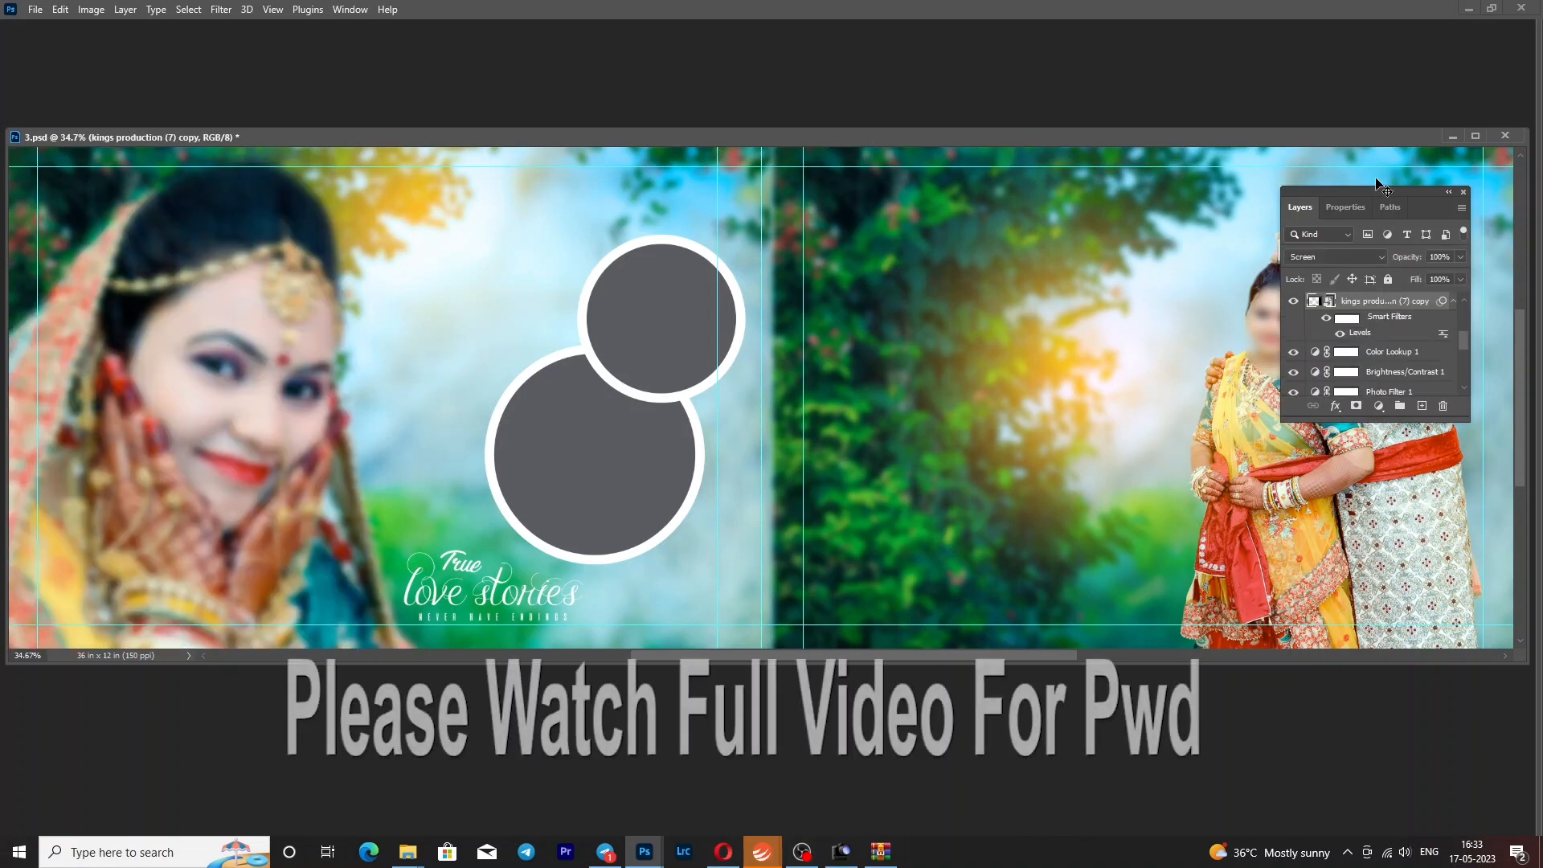
Move the Layers panel clear of the couple in 3.psd, inspect Layer 2 and the upper grey circle, and minimise the document
drag(1389, 203, 1440, 580)
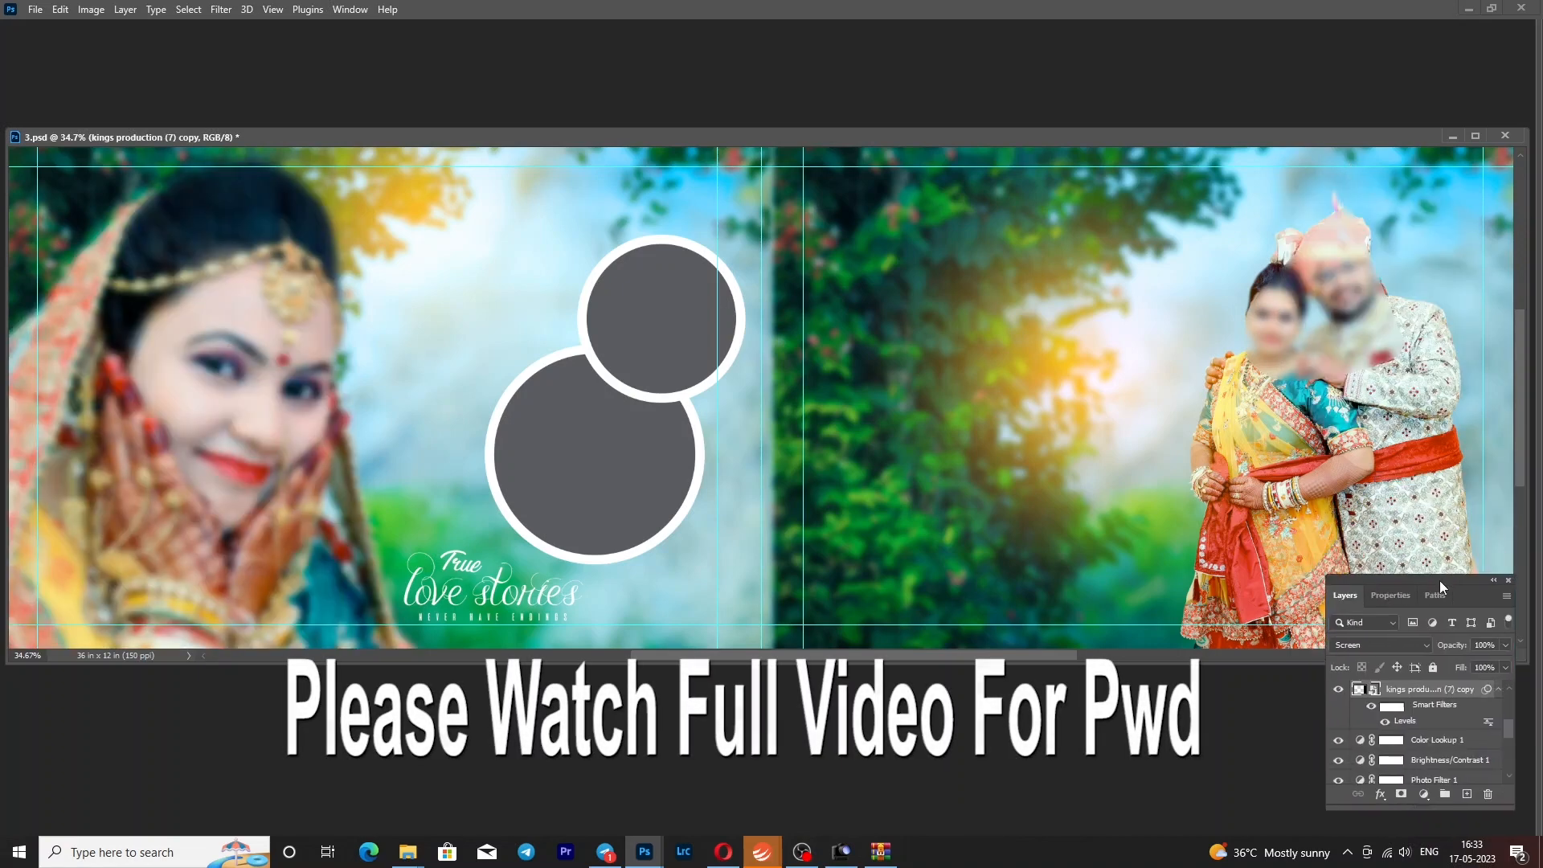
right_click(1357, 474)
click(1390, 572)
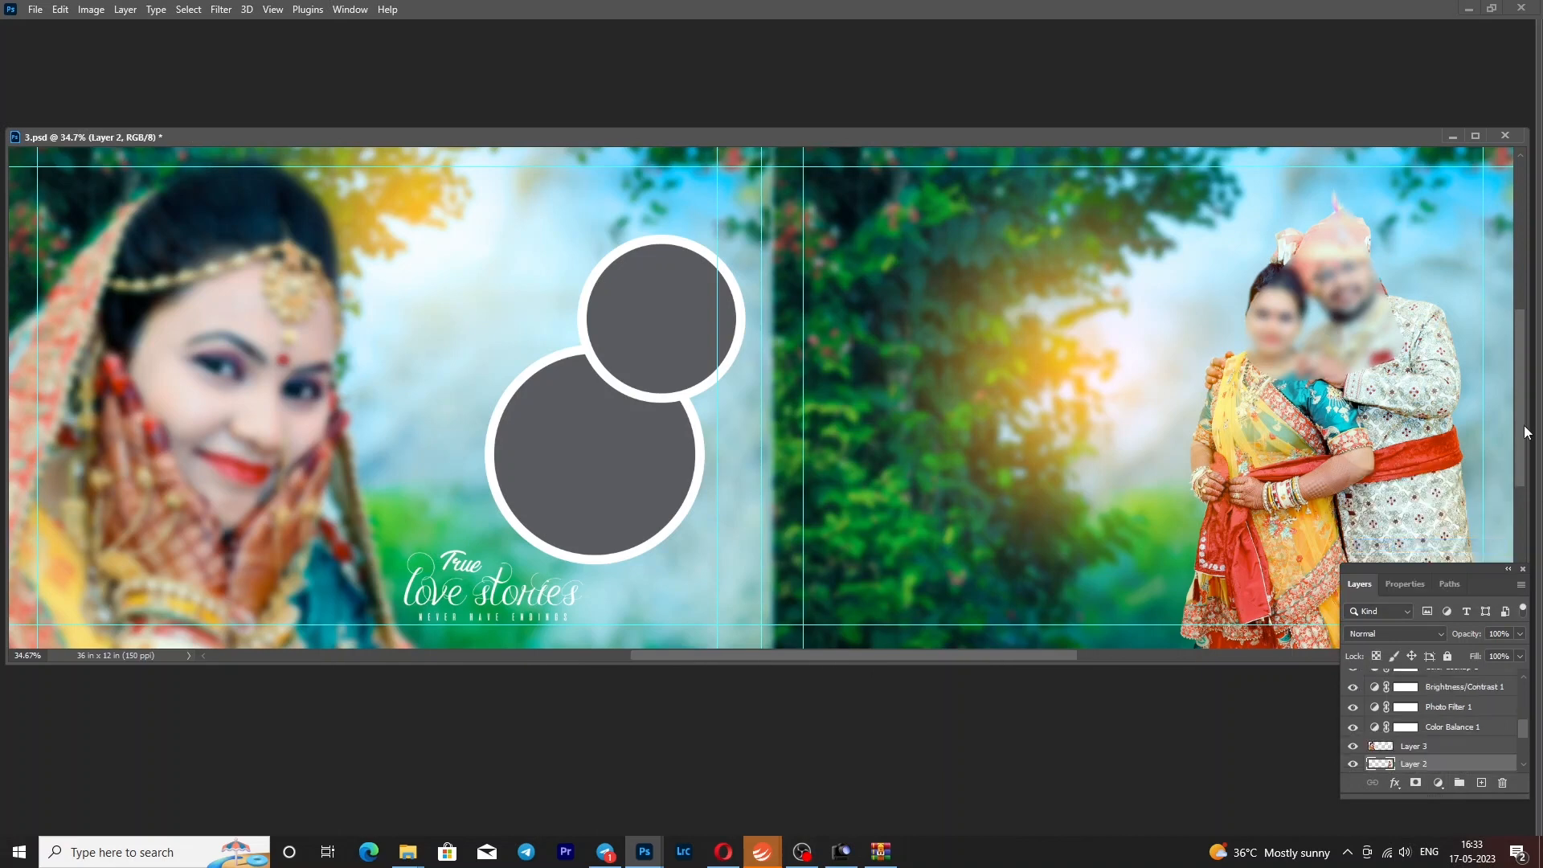
click(1354, 764)
click(1354, 763)
click(654, 339)
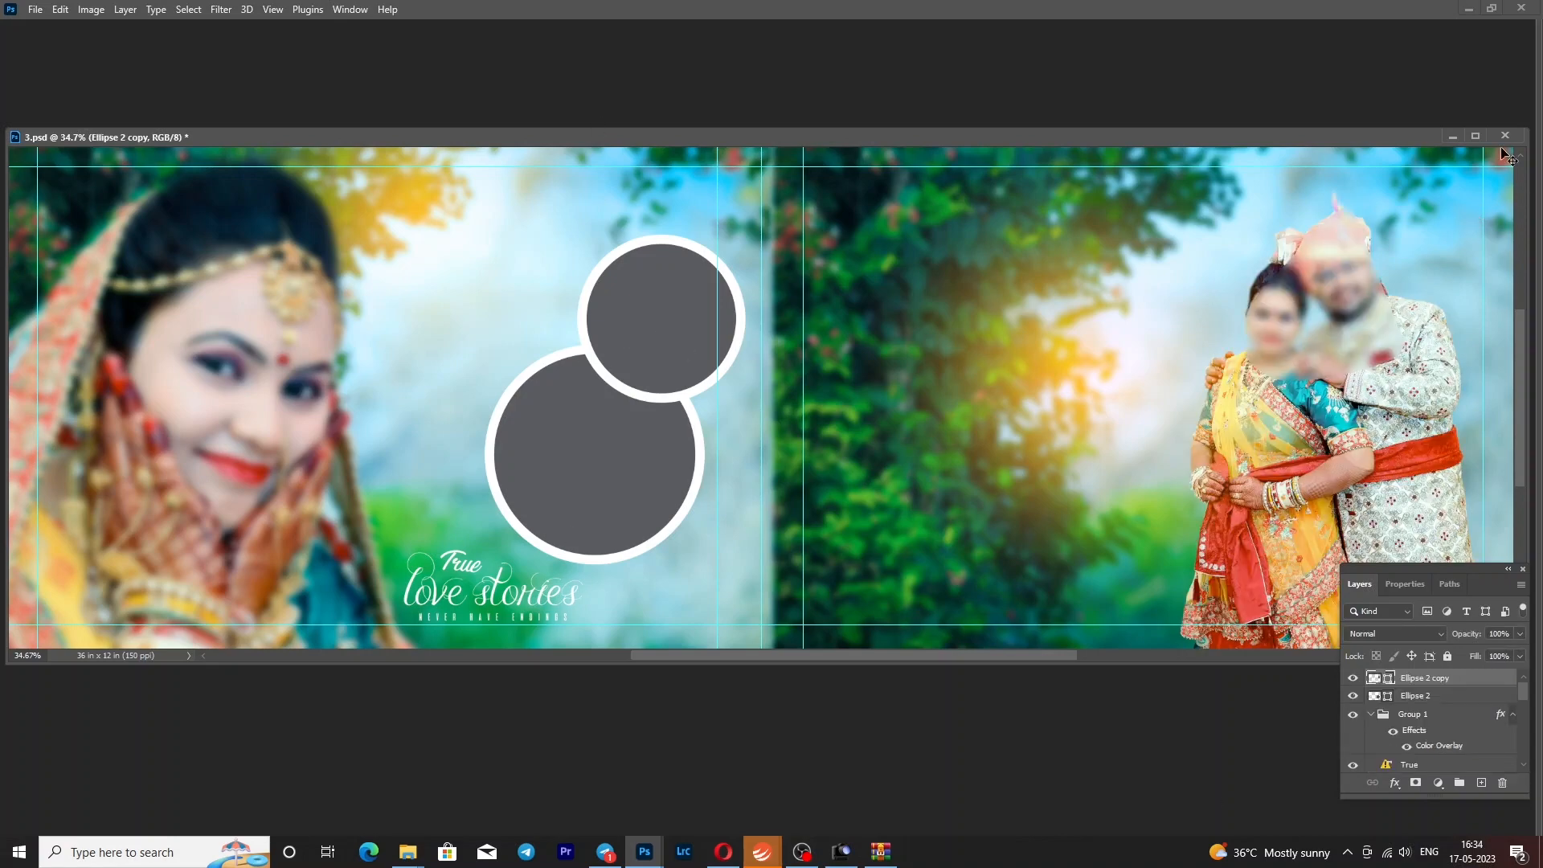
click(1452, 138)
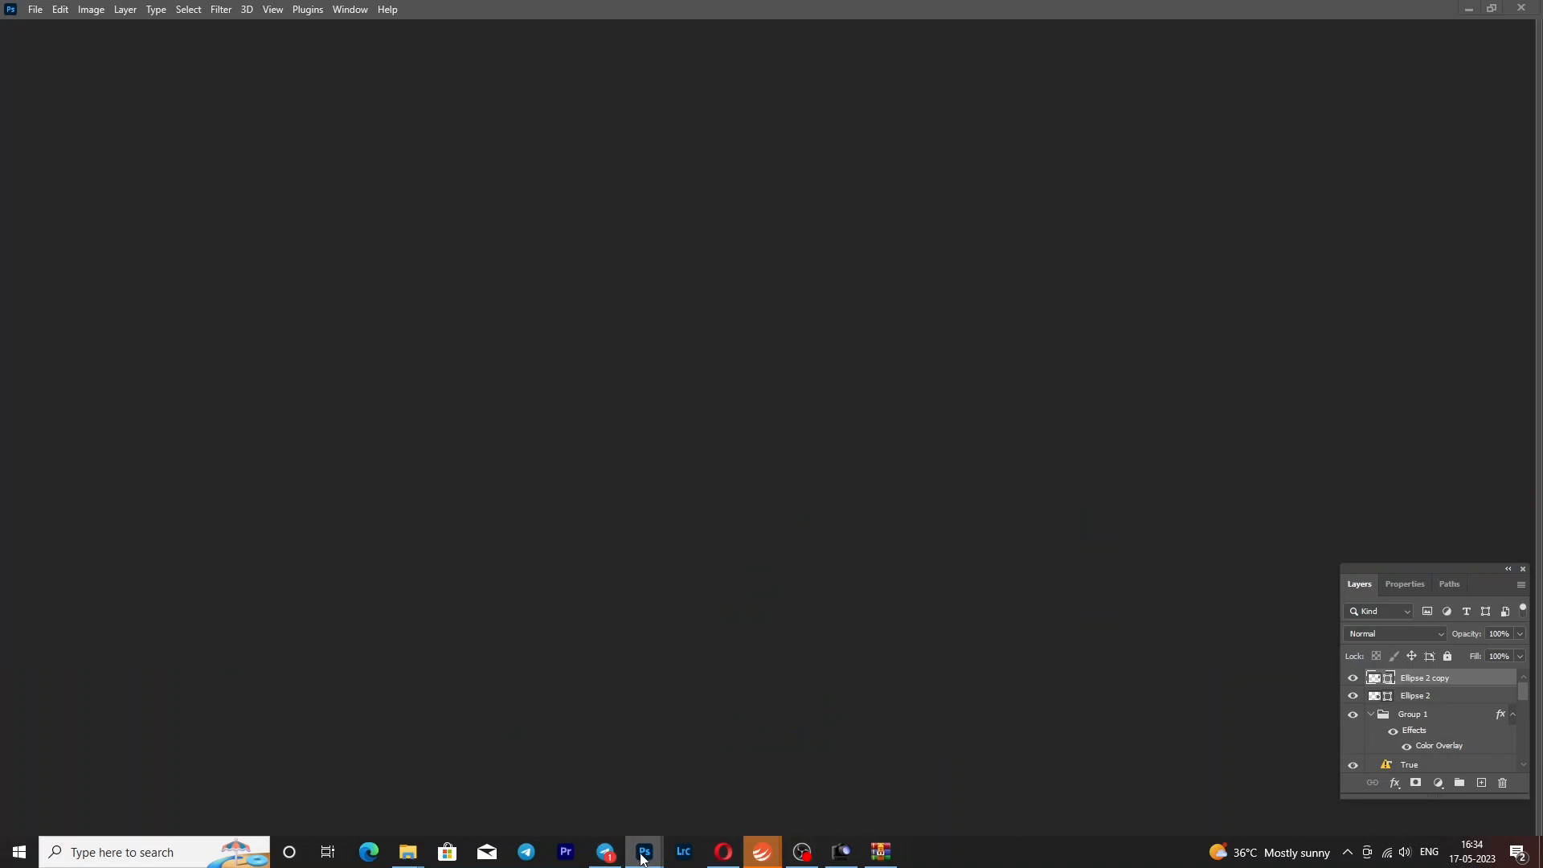
Bring up 10.psd and fit it on screen
mouse_move(630, 856)
click(631, 794)
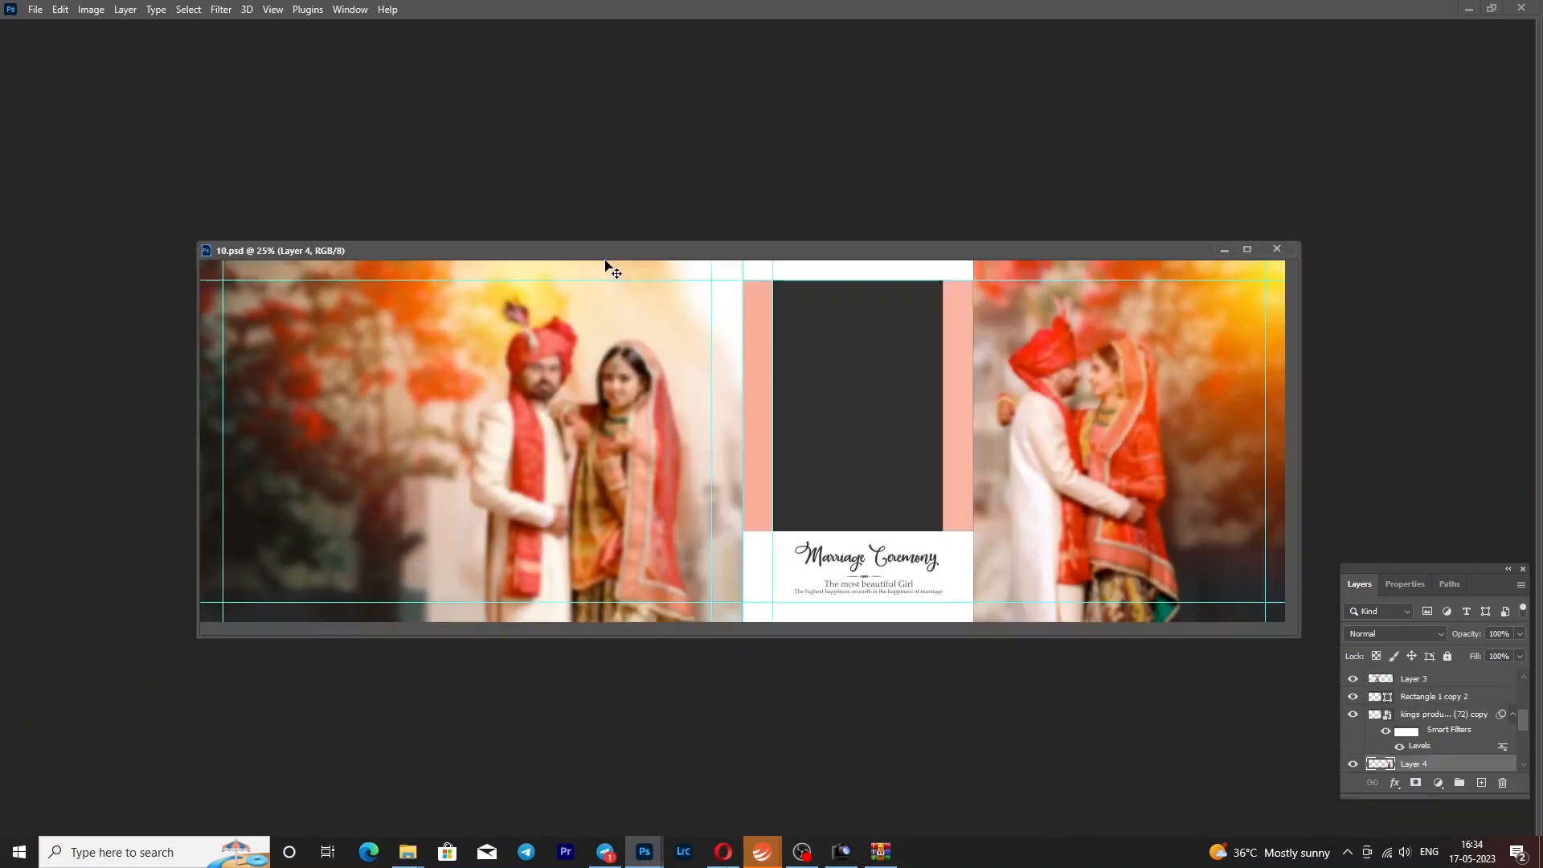
right_click(557, 425)
click(562, 437)
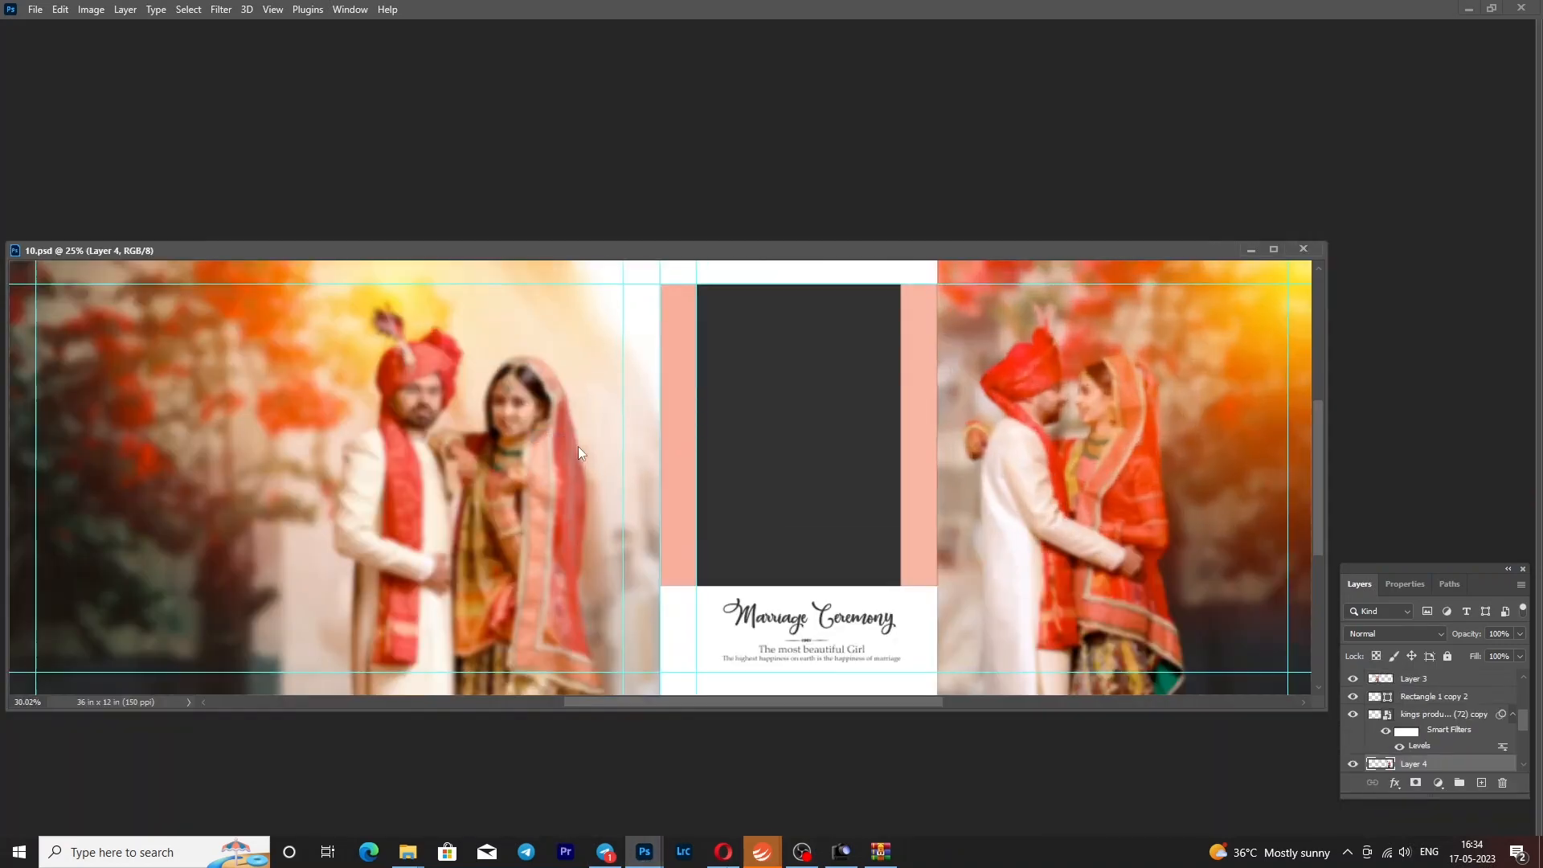
Check the two couple cut-outs in 10.psd by hiding and reshowing Layer 3 and Layer 4 in turn
right_click(512, 526)
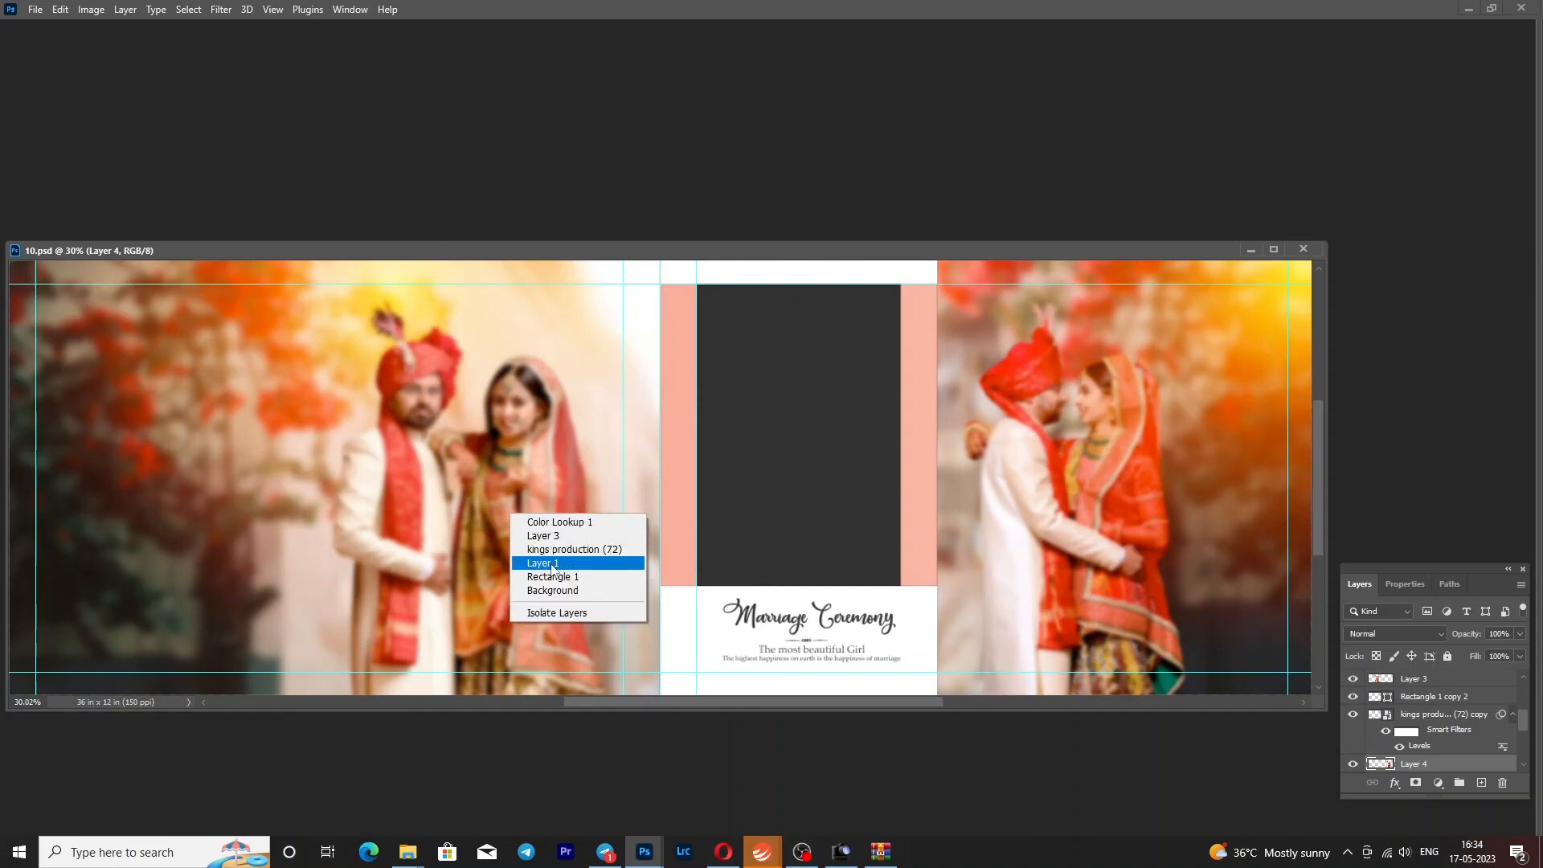
click(555, 535)
click(1354, 681)
click(1354, 680)
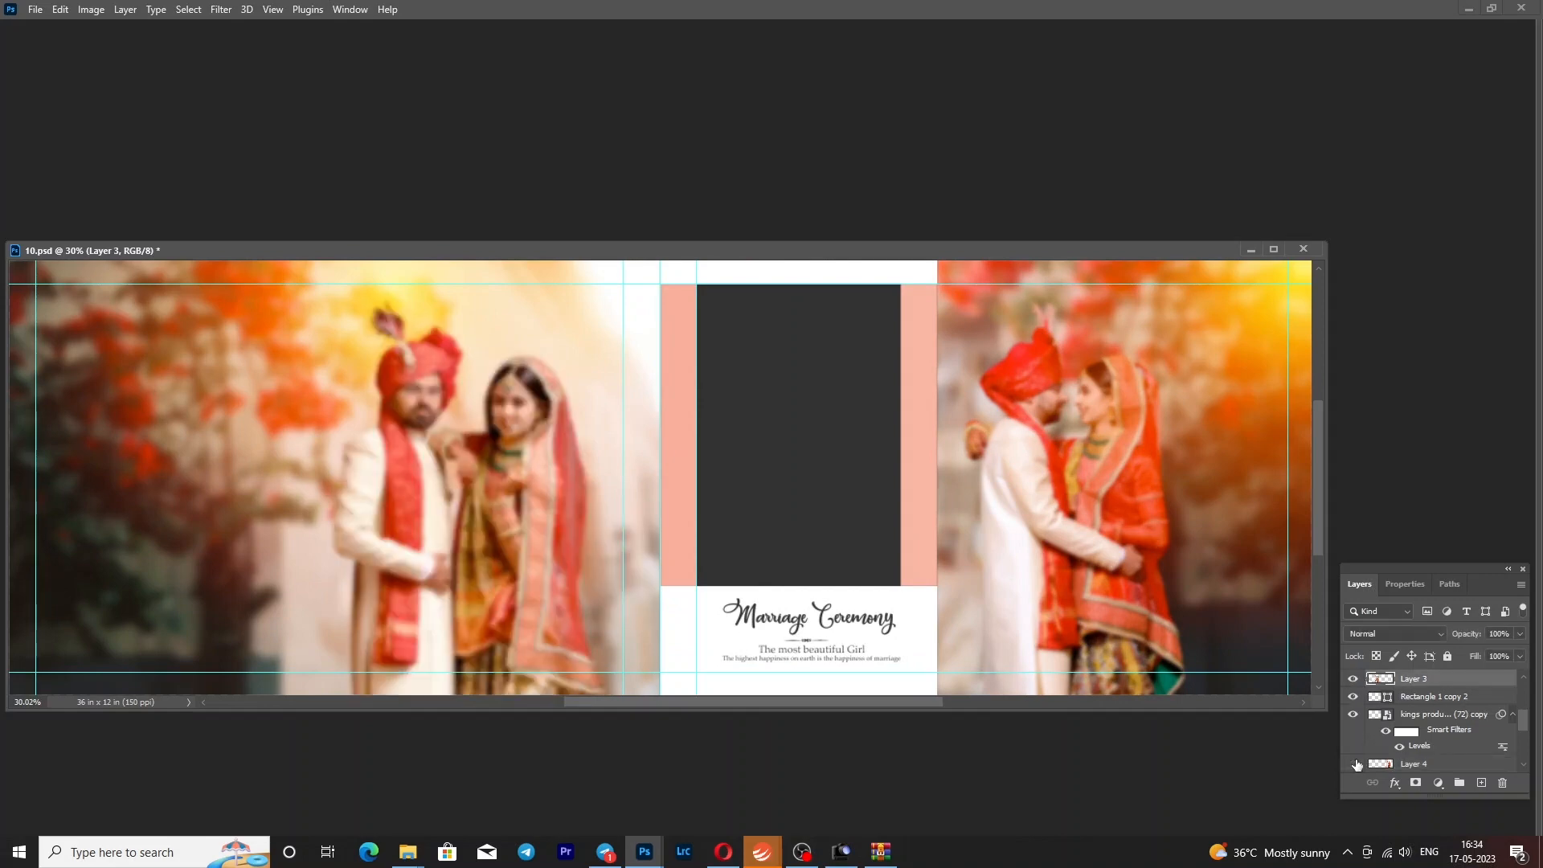
click(1356, 764)
Hide and reshow the Rectangle 1 copy 2 shape in 10.psd and minimise the document
click(1419, 696)
click(1354, 697)
click(1353, 697)
click(1247, 251)
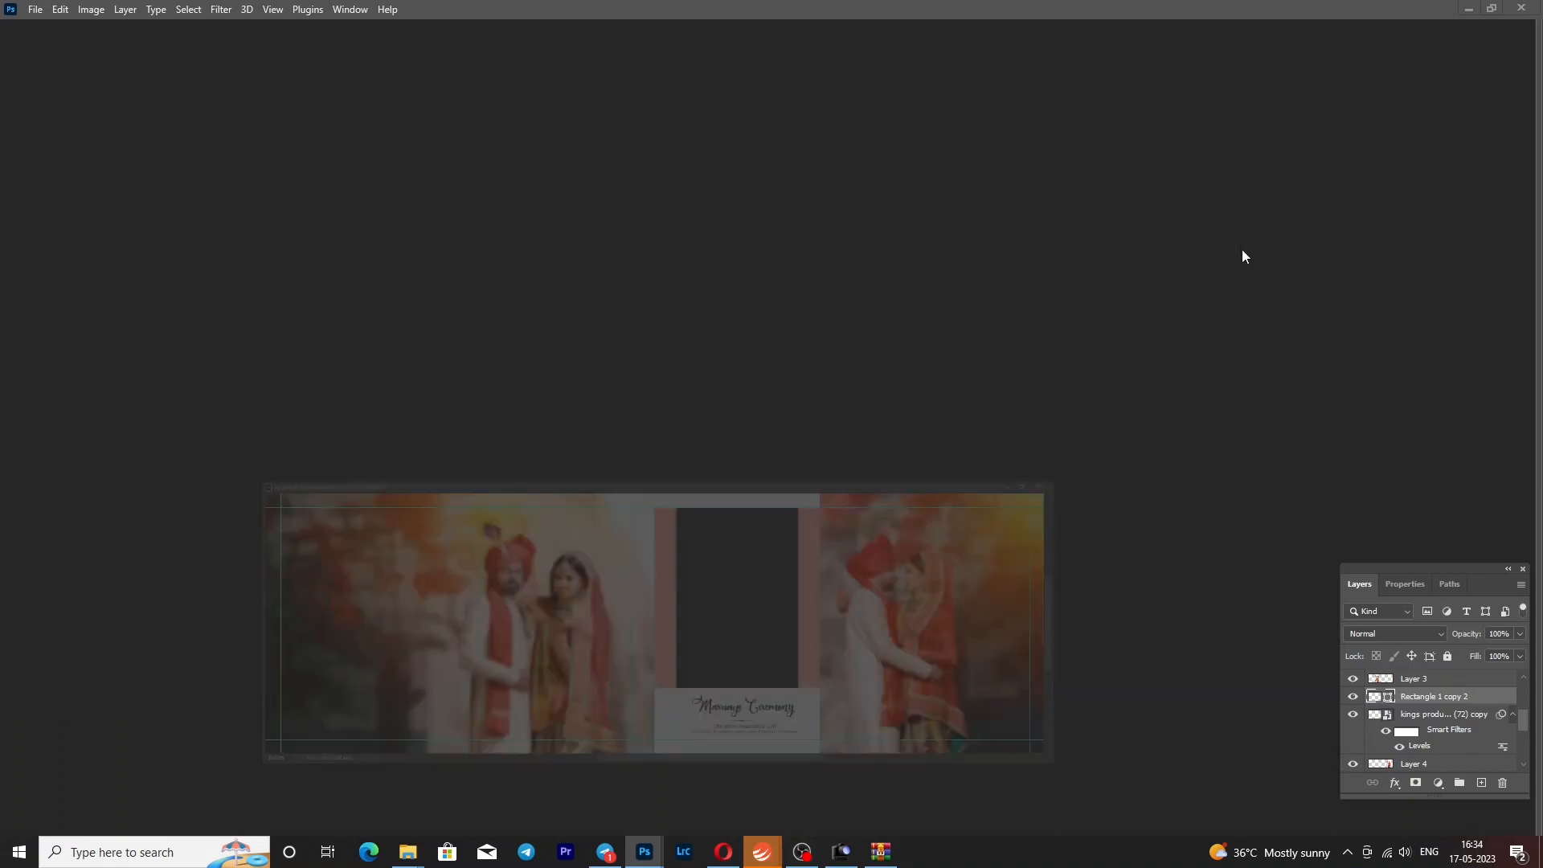
Bring up 9.psd and fit it on screen
mouse_move(656, 856)
click(772, 808)
right_click(593, 444)
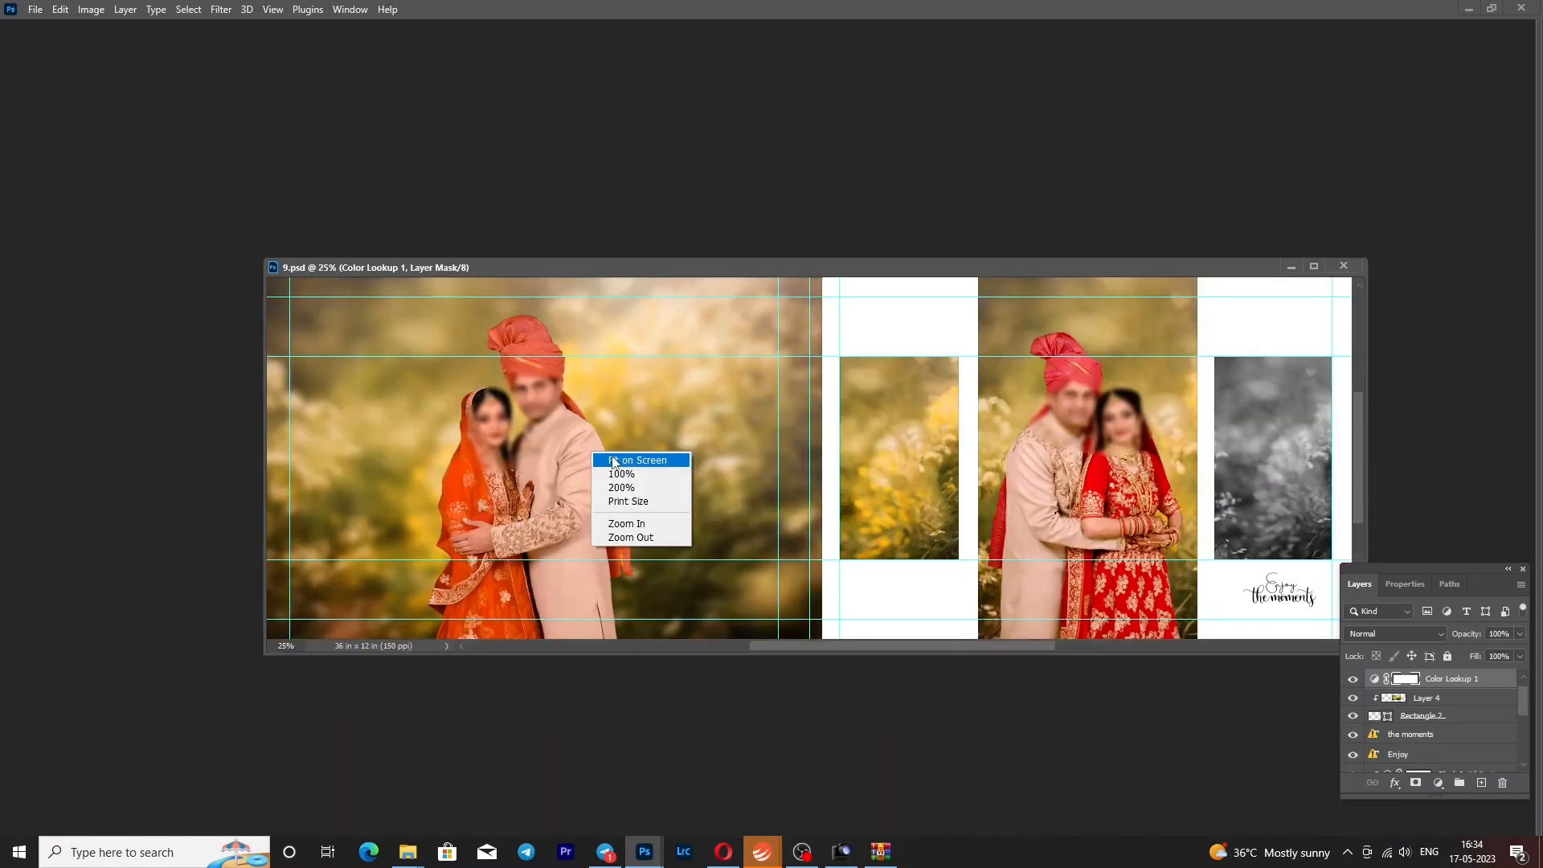
click(617, 460)
Check the two couple cut-outs in 9.psd by hiding and reshowing Layer 6 and Layer 8 in turn, and minimise the document
scroll(1465, 731, down, 4)
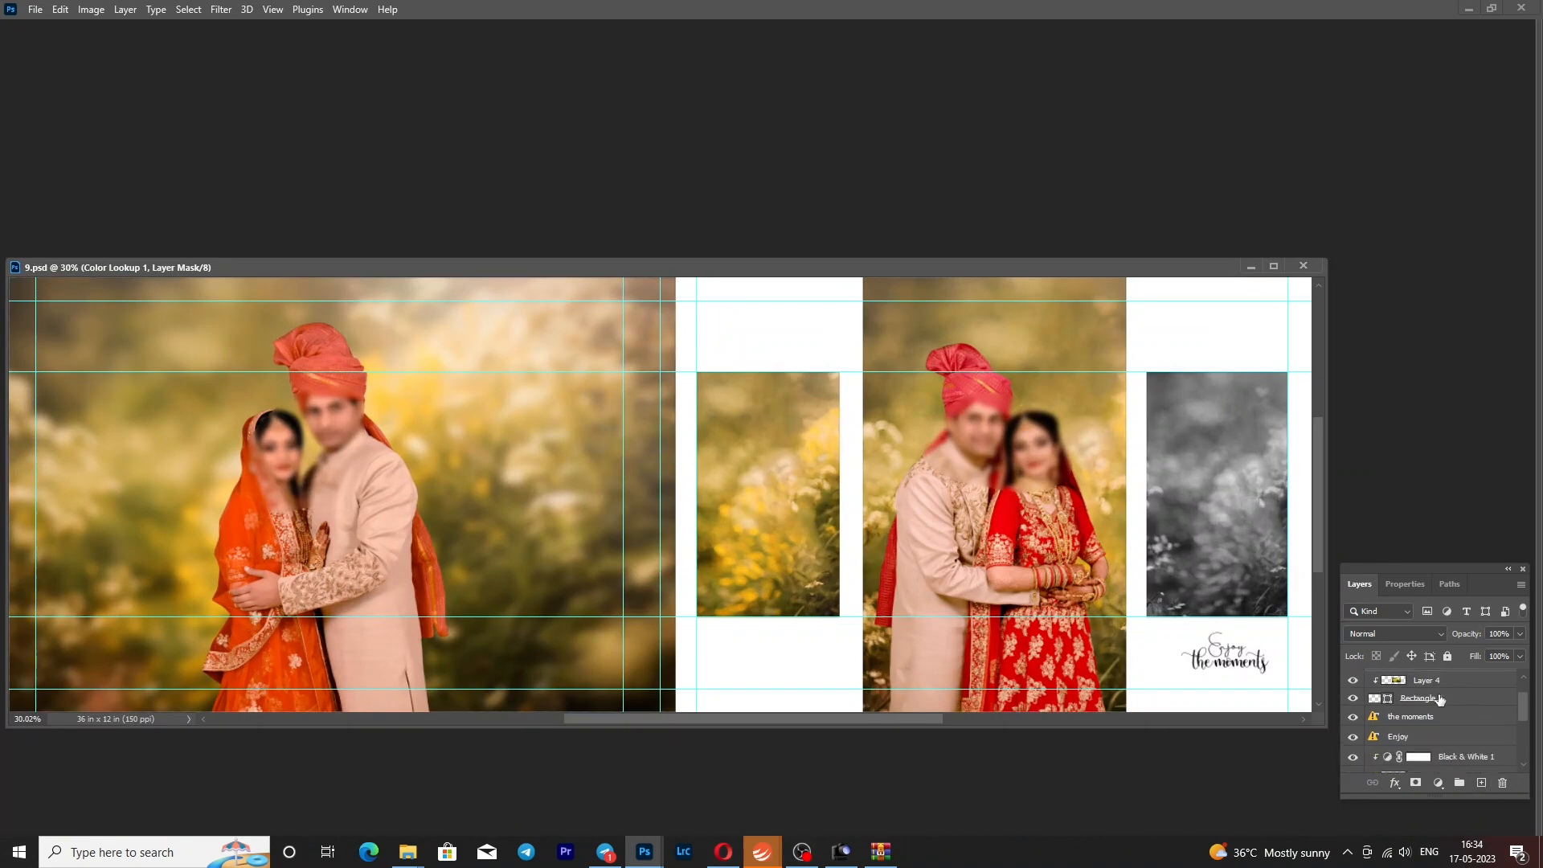
click(384, 601)
click(1354, 763)
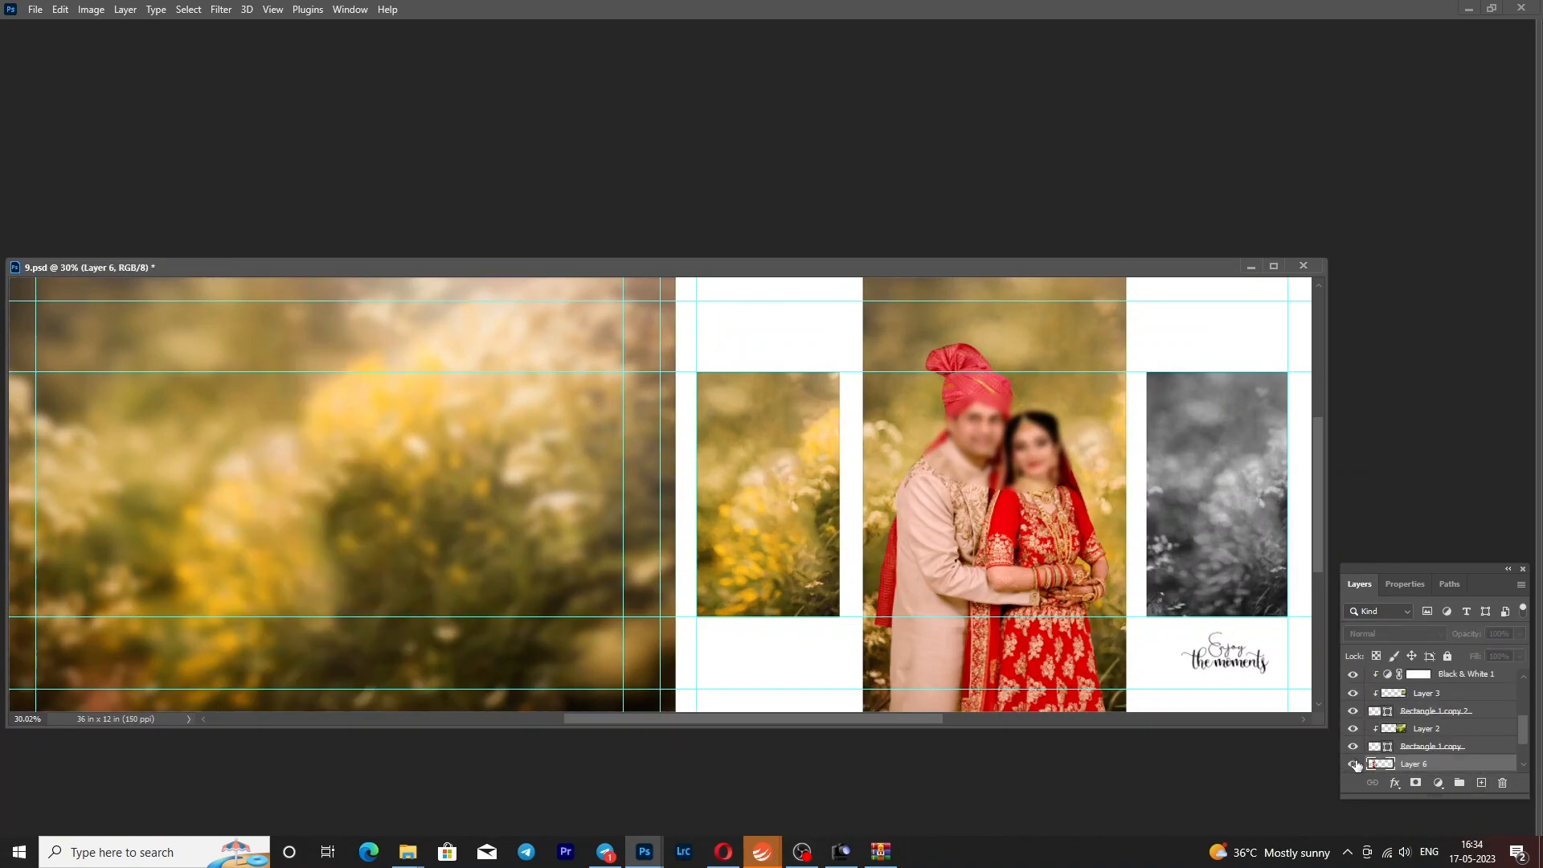
click(1355, 764)
click(999, 571)
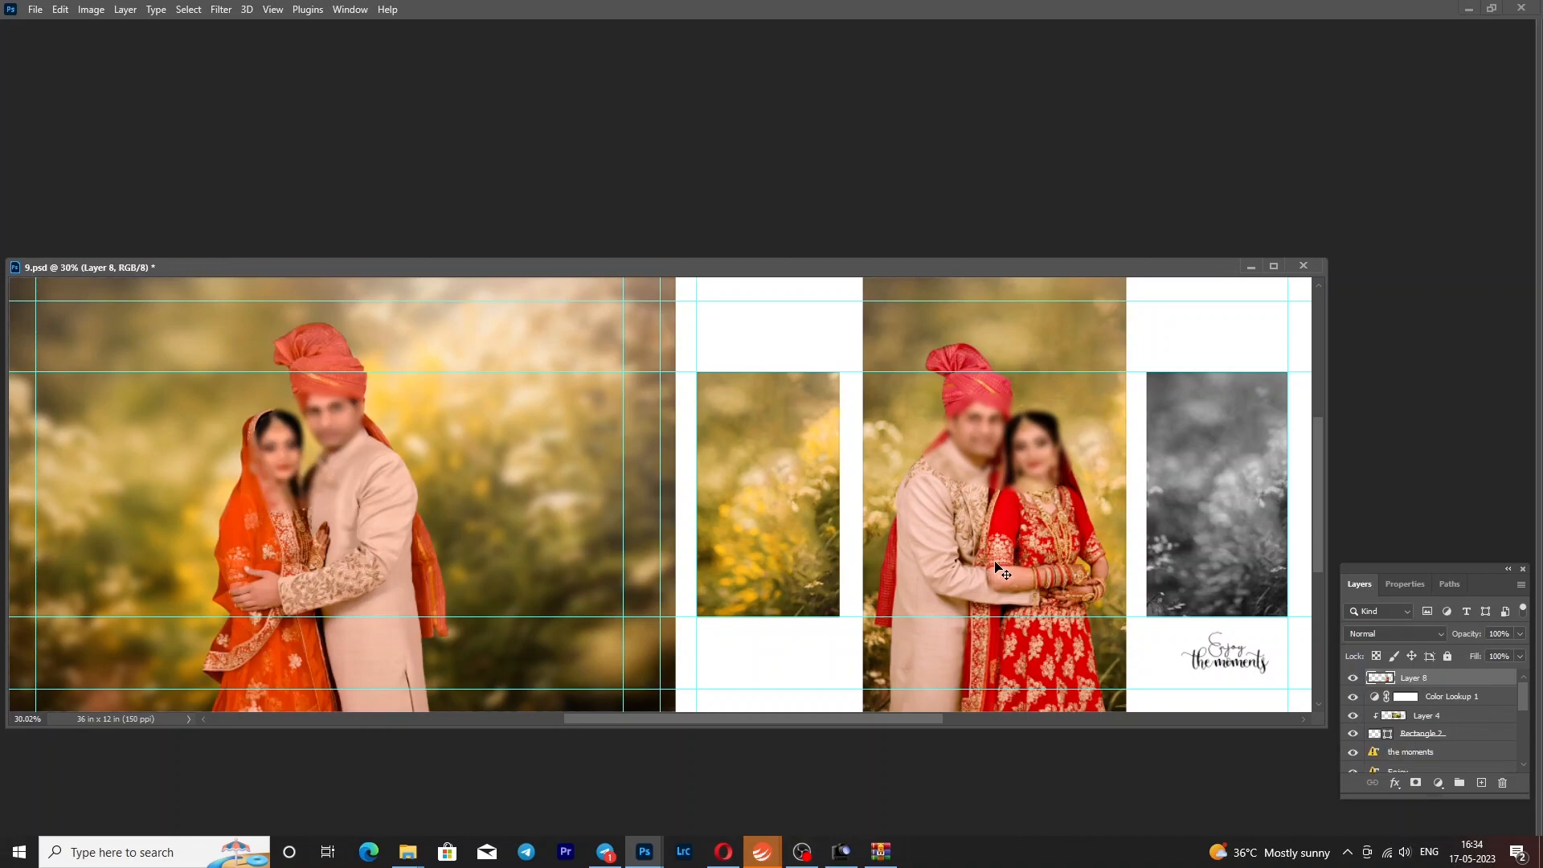
click(1353, 679)
click(1352, 679)
click(1252, 266)
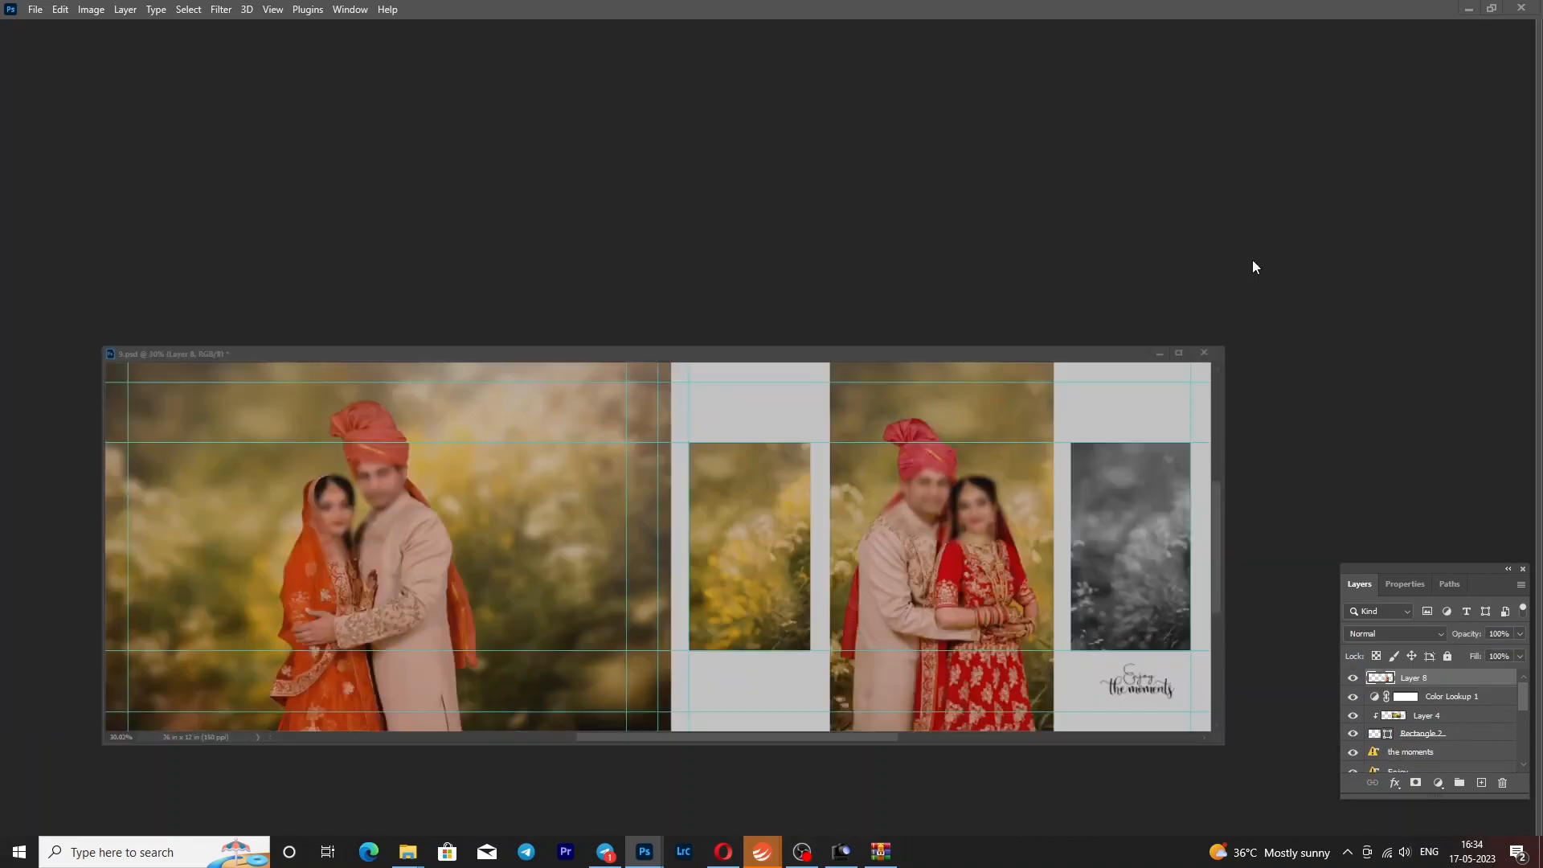
Bring up 8.psd and fit it on screen
mouse_move(645, 857)
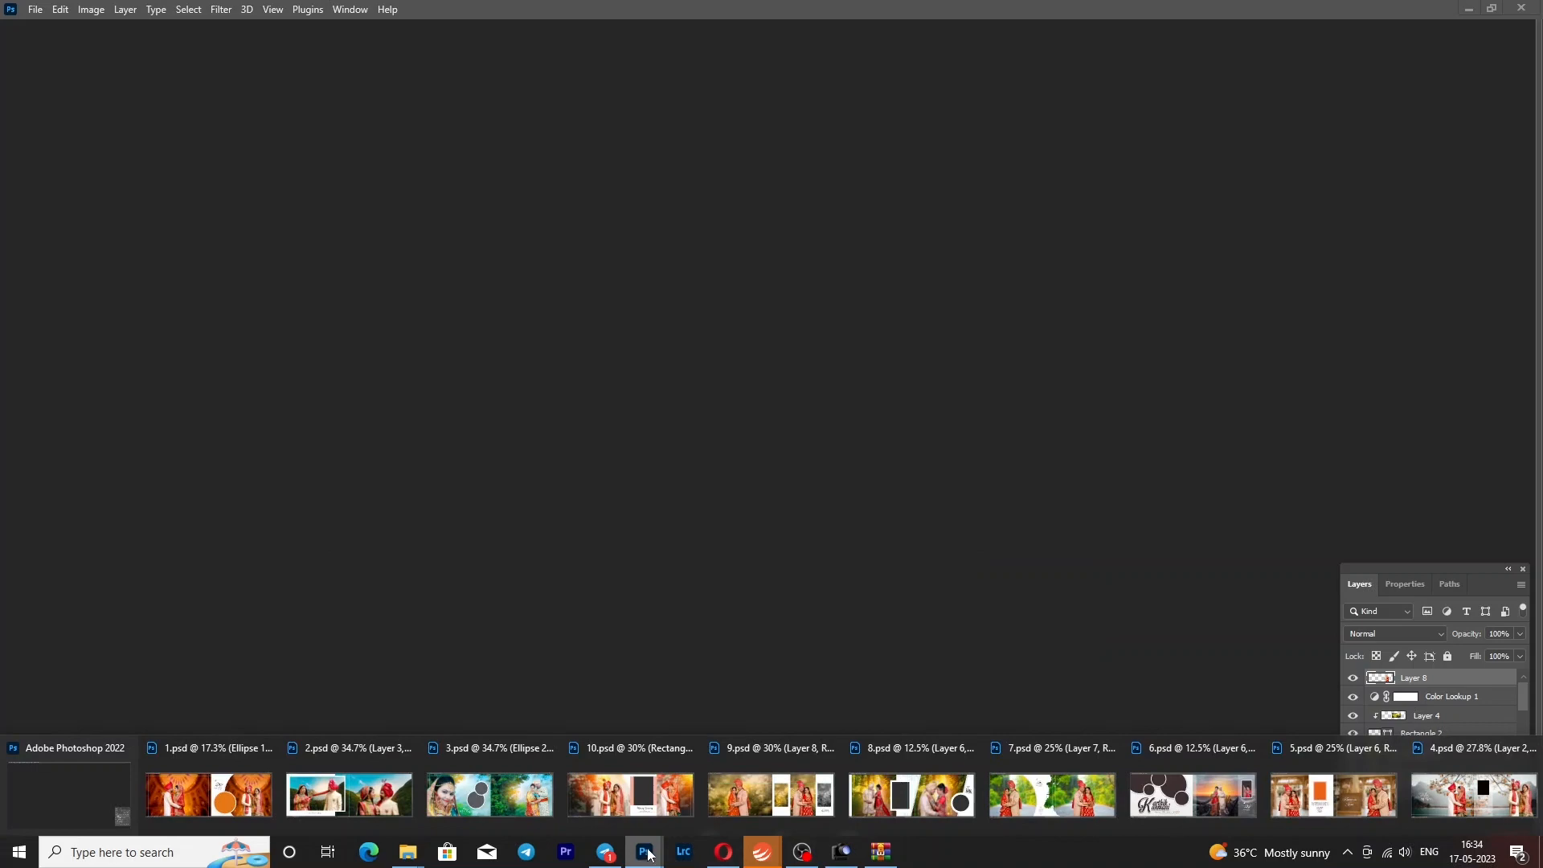
click(913, 796)
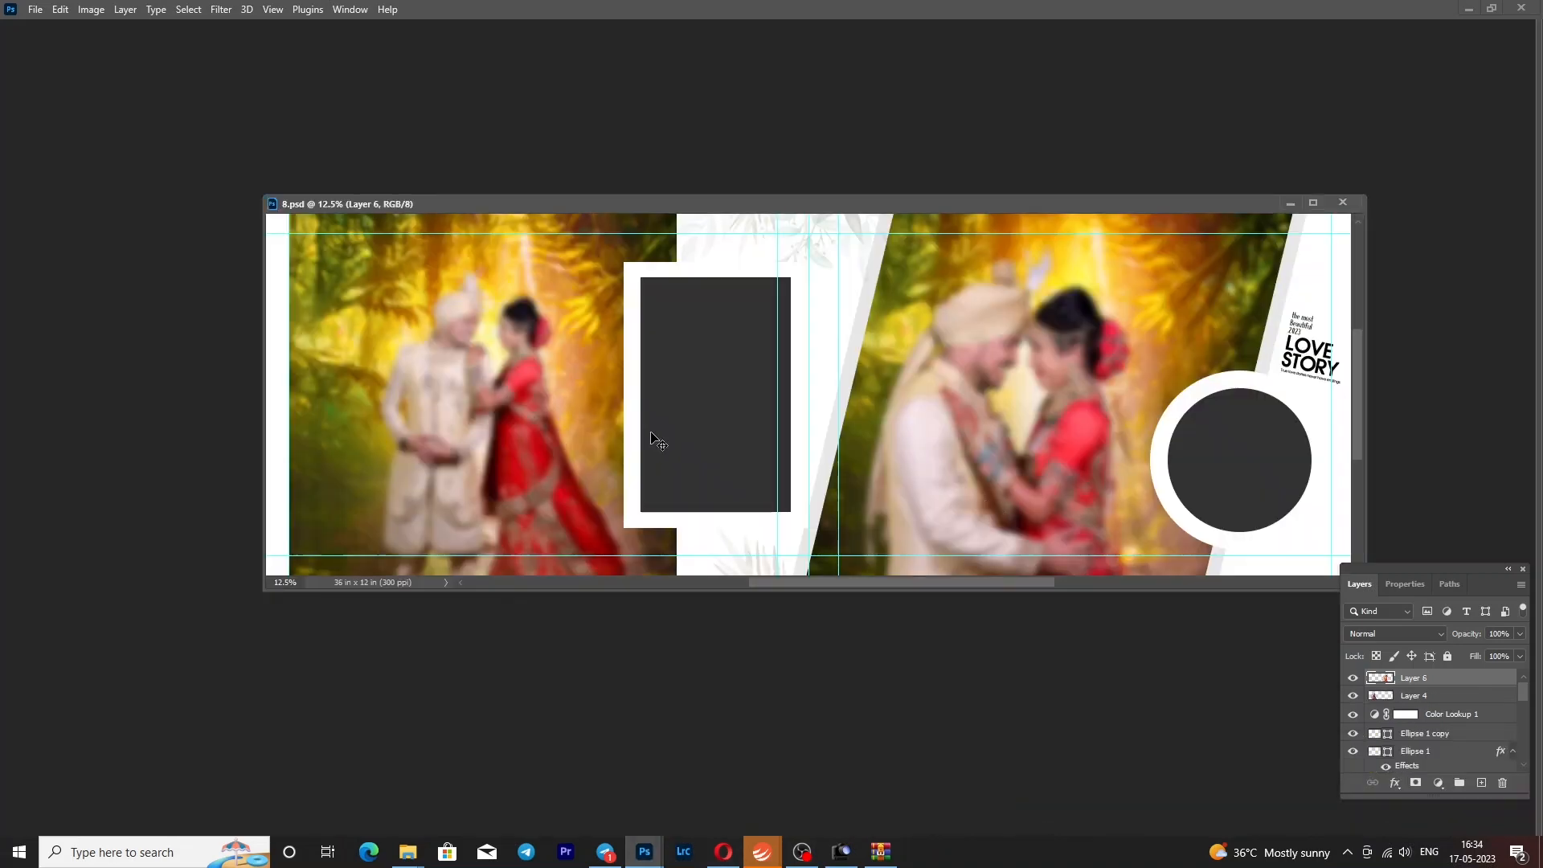
right_click(505, 395)
click(531, 408)
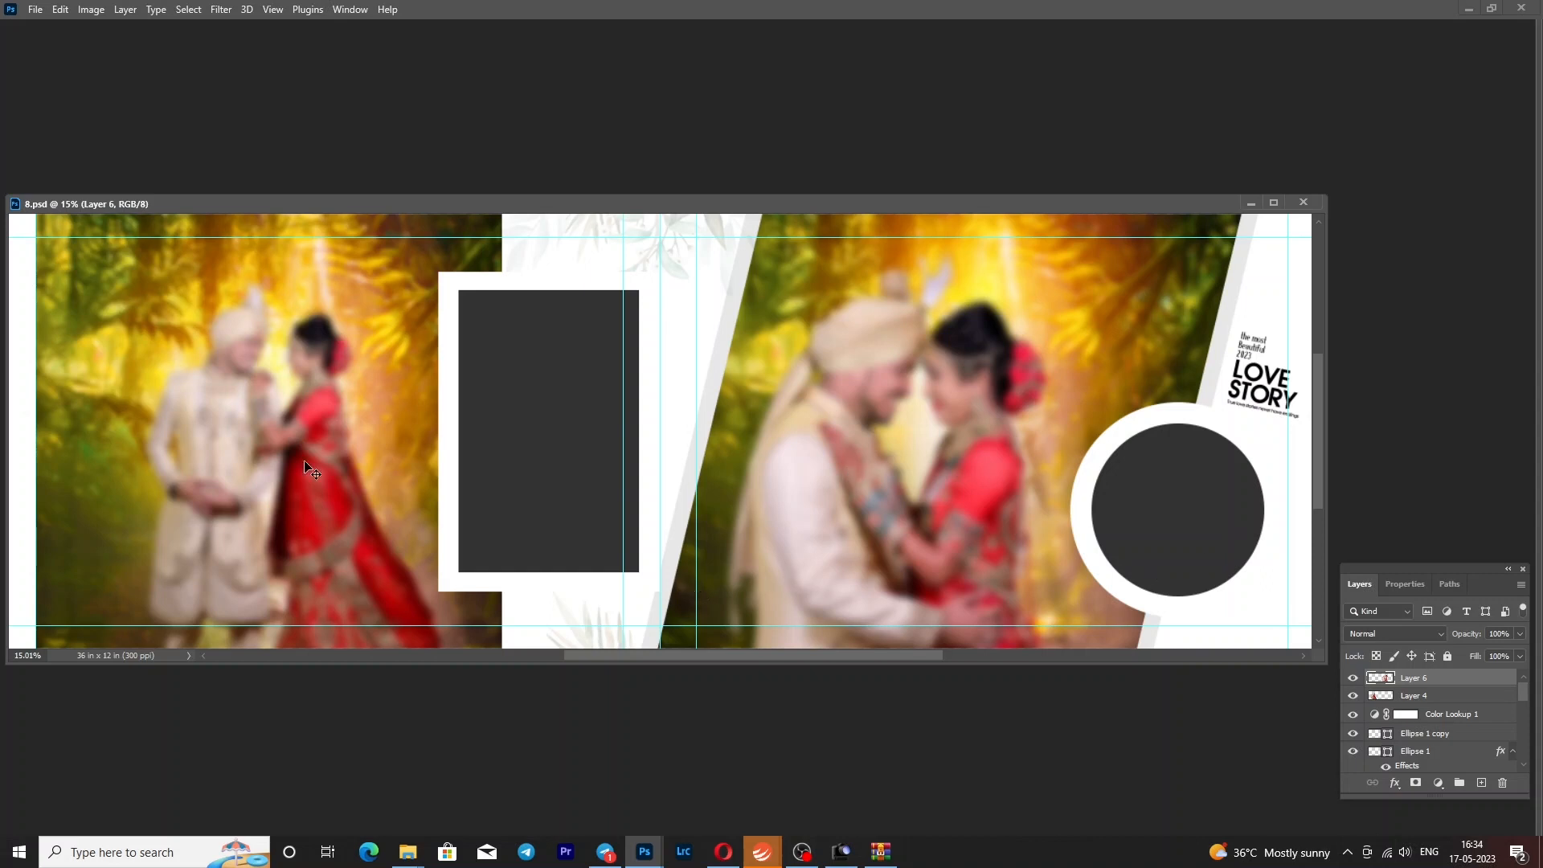
Check the couple cut-outs in 8.psd by hiding and reshowing Layer 4 and Layer 6 in turn, and minimise the document
click(327, 523)
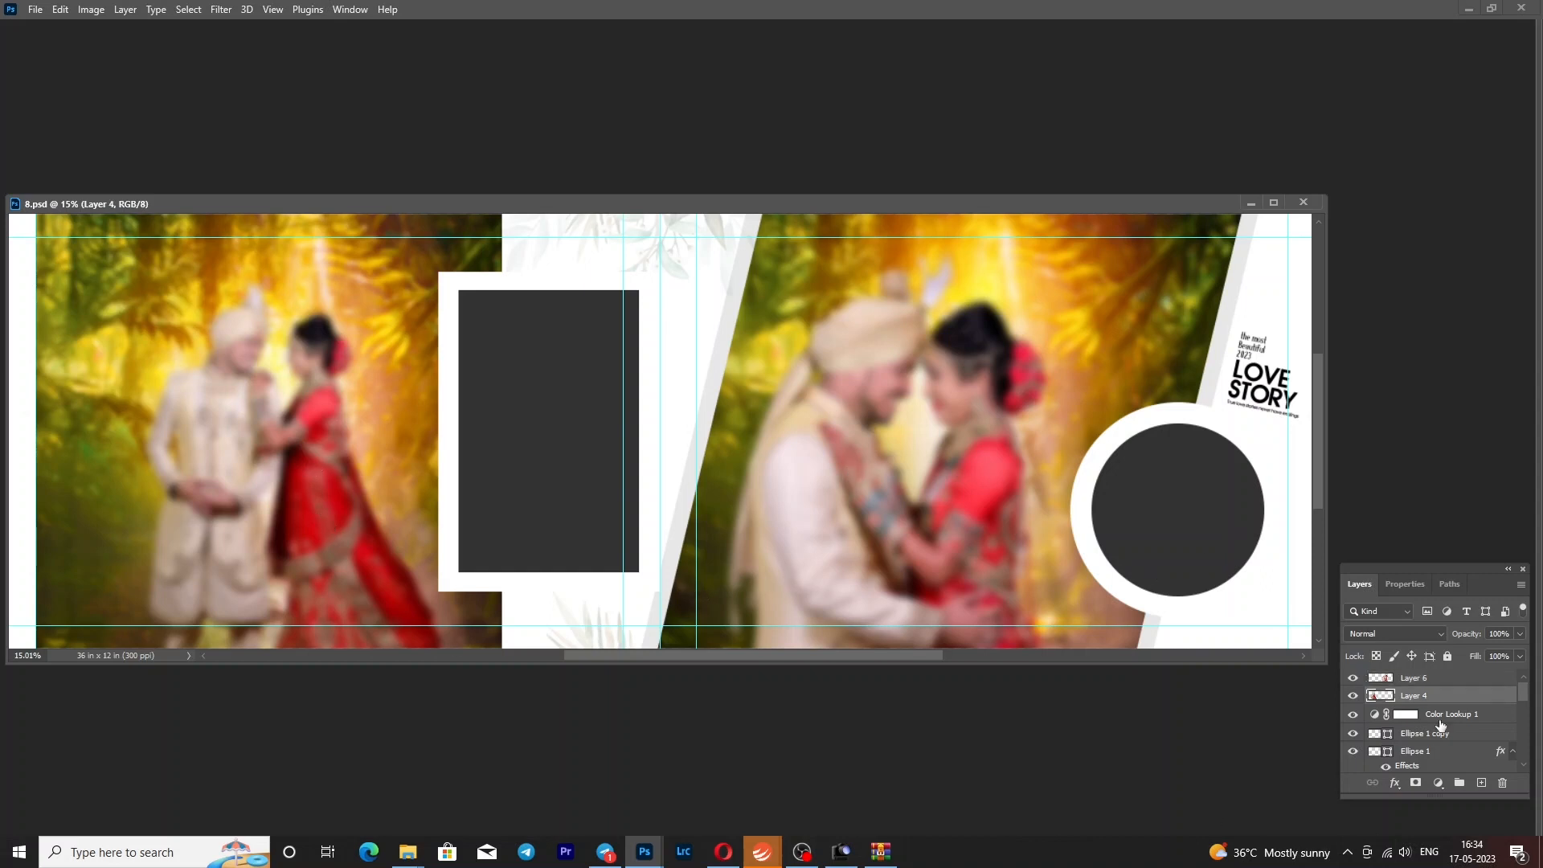
click(1355, 697)
click(1354, 695)
click(955, 567)
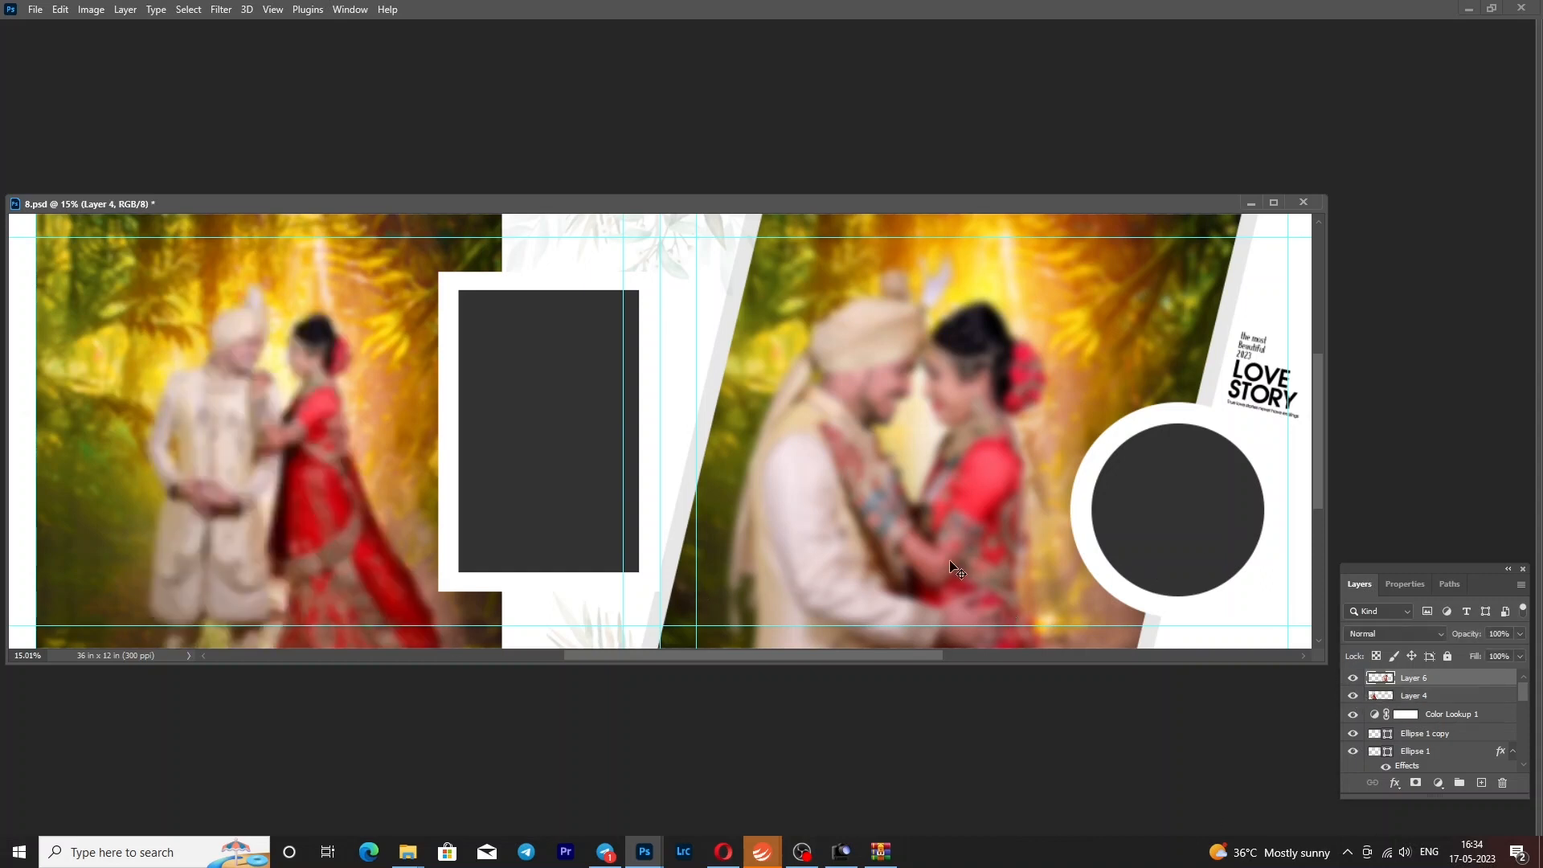
click(1354, 678)
click(1354, 679)
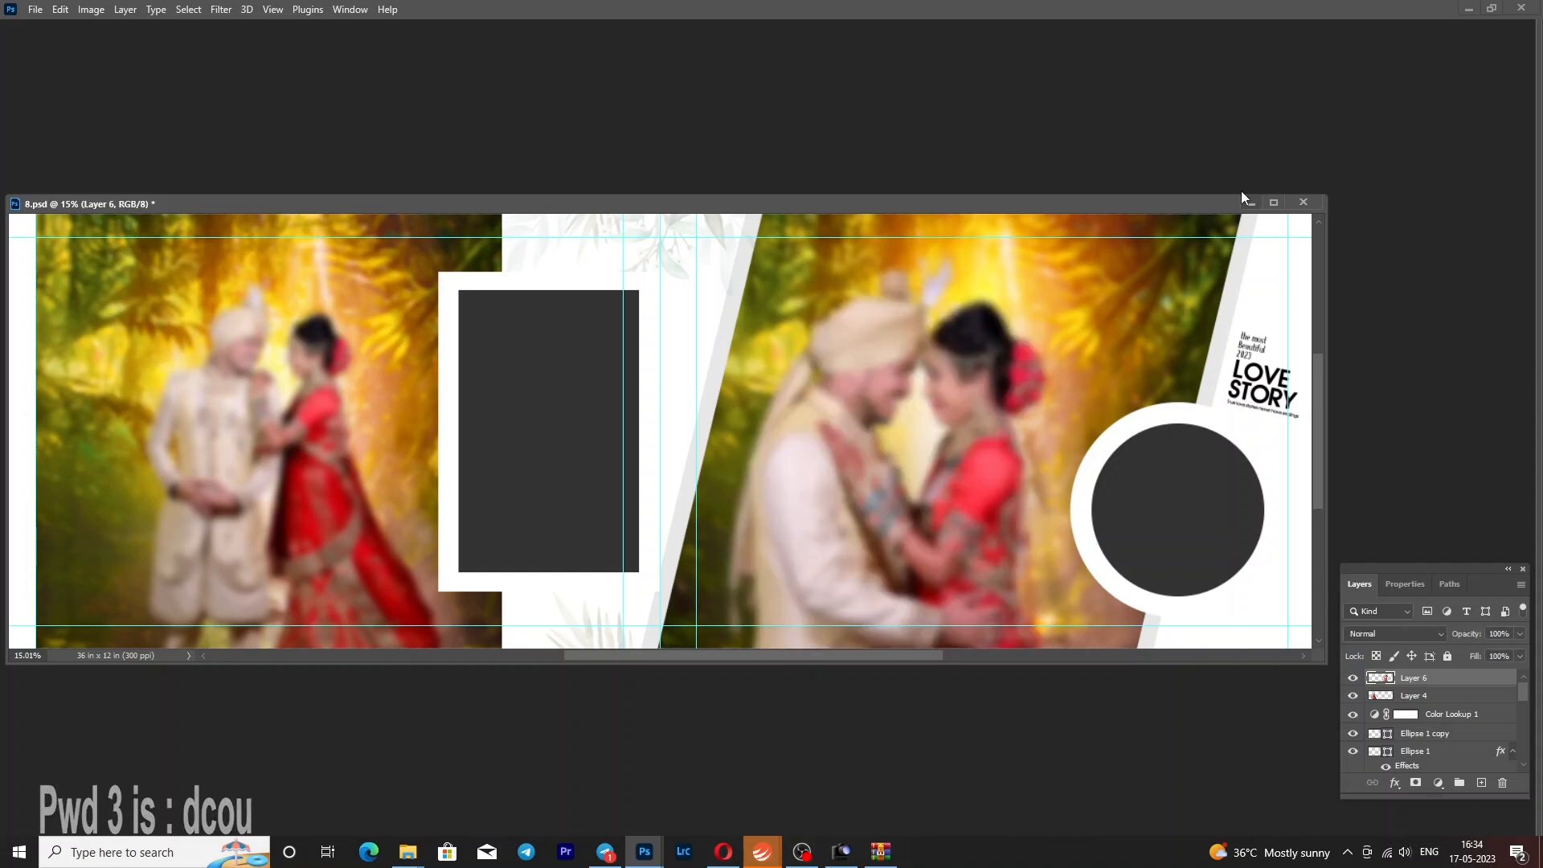
click(1253, 204)
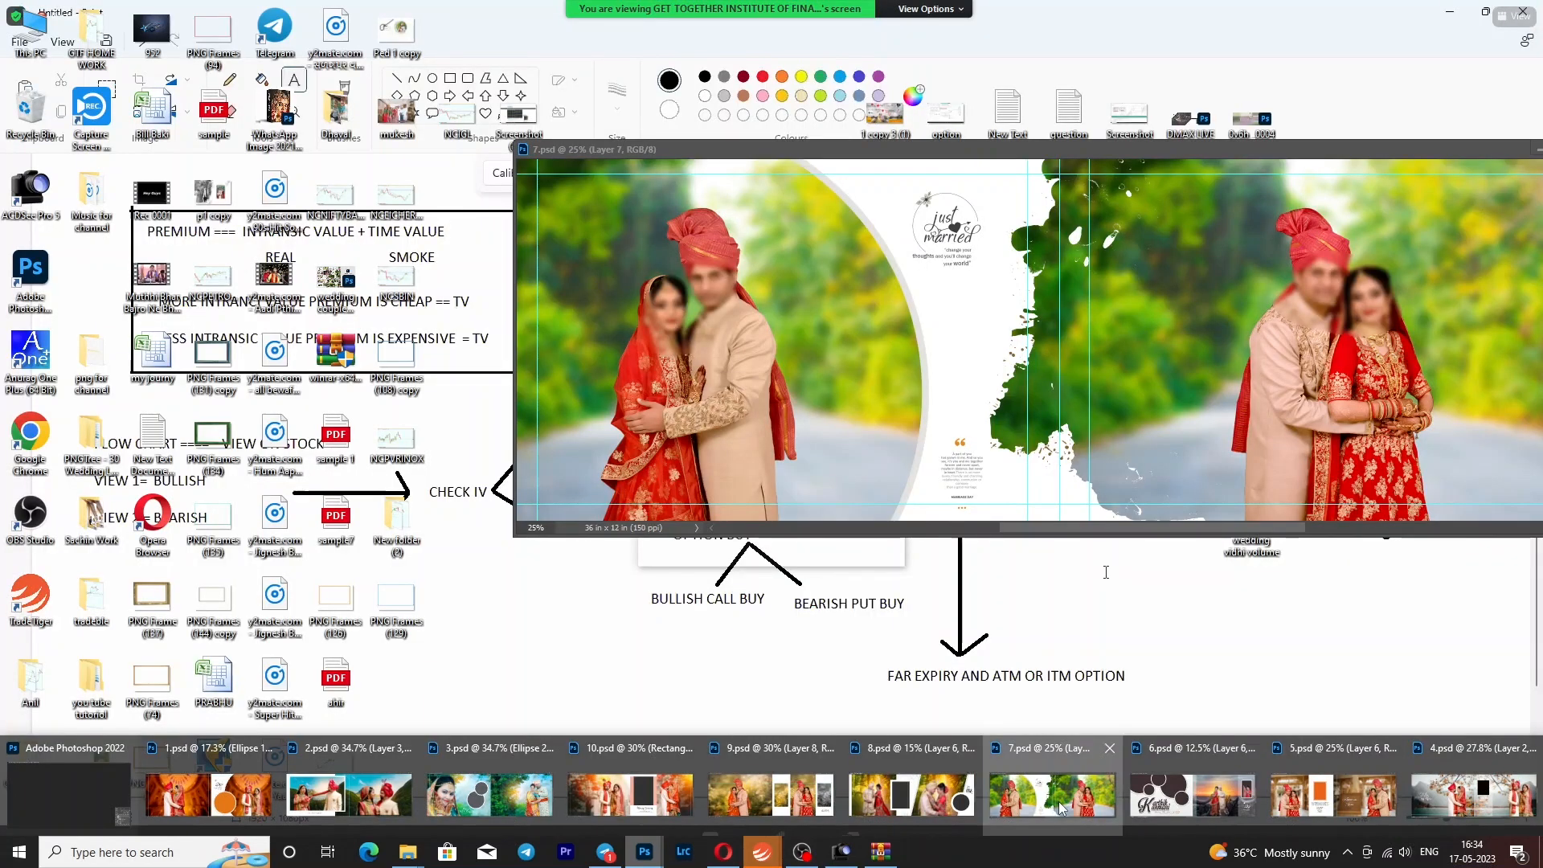
Bring up 7.psd fitted on screen and check its first couple cut-out by hiding and reshowing Layer 5
click(1053, 794)
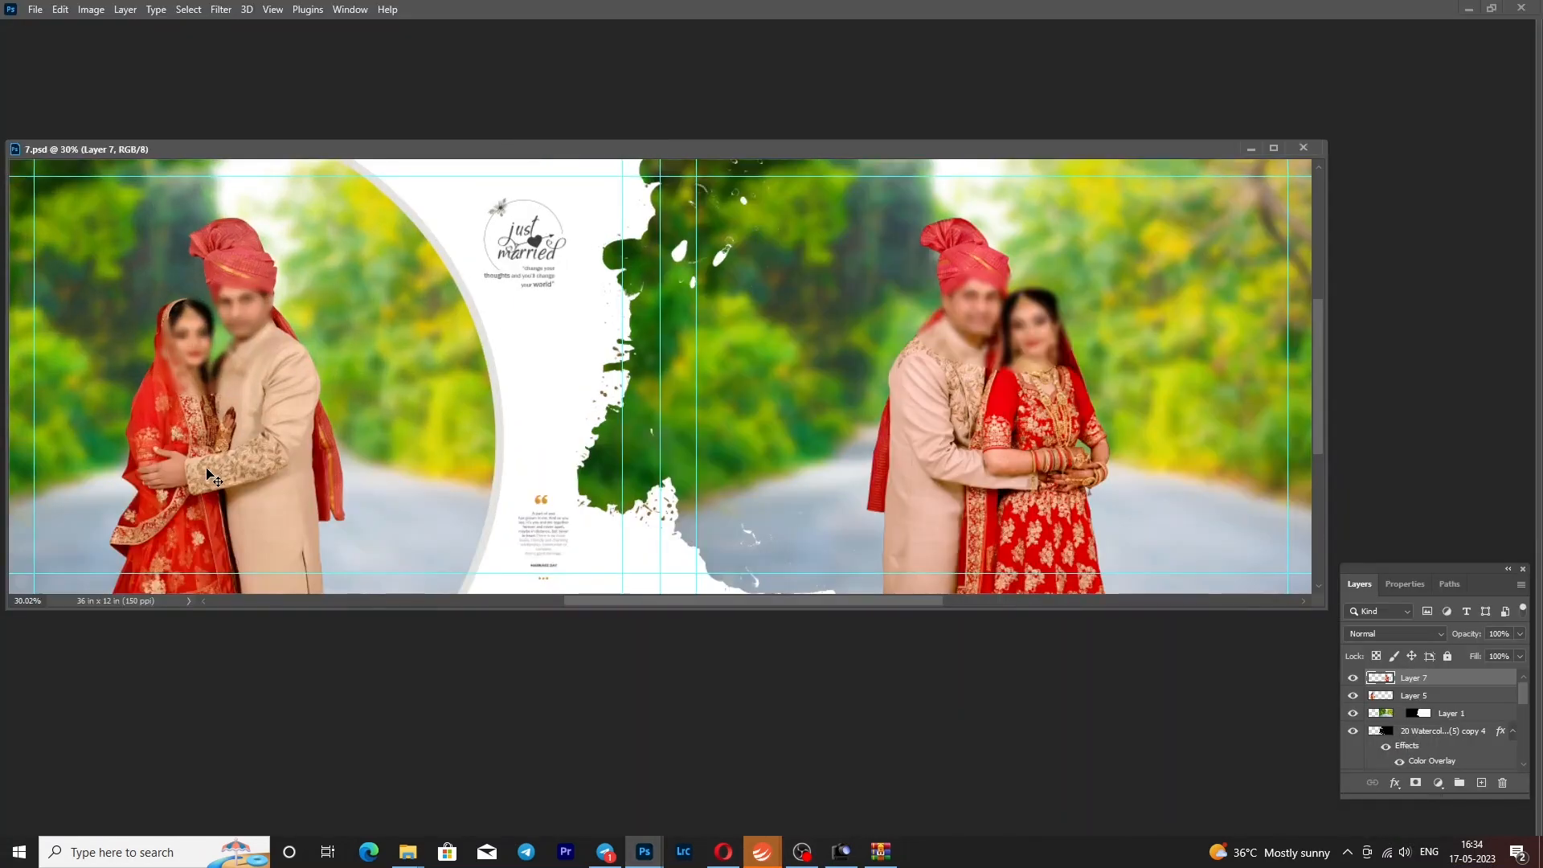
click(208, 475)
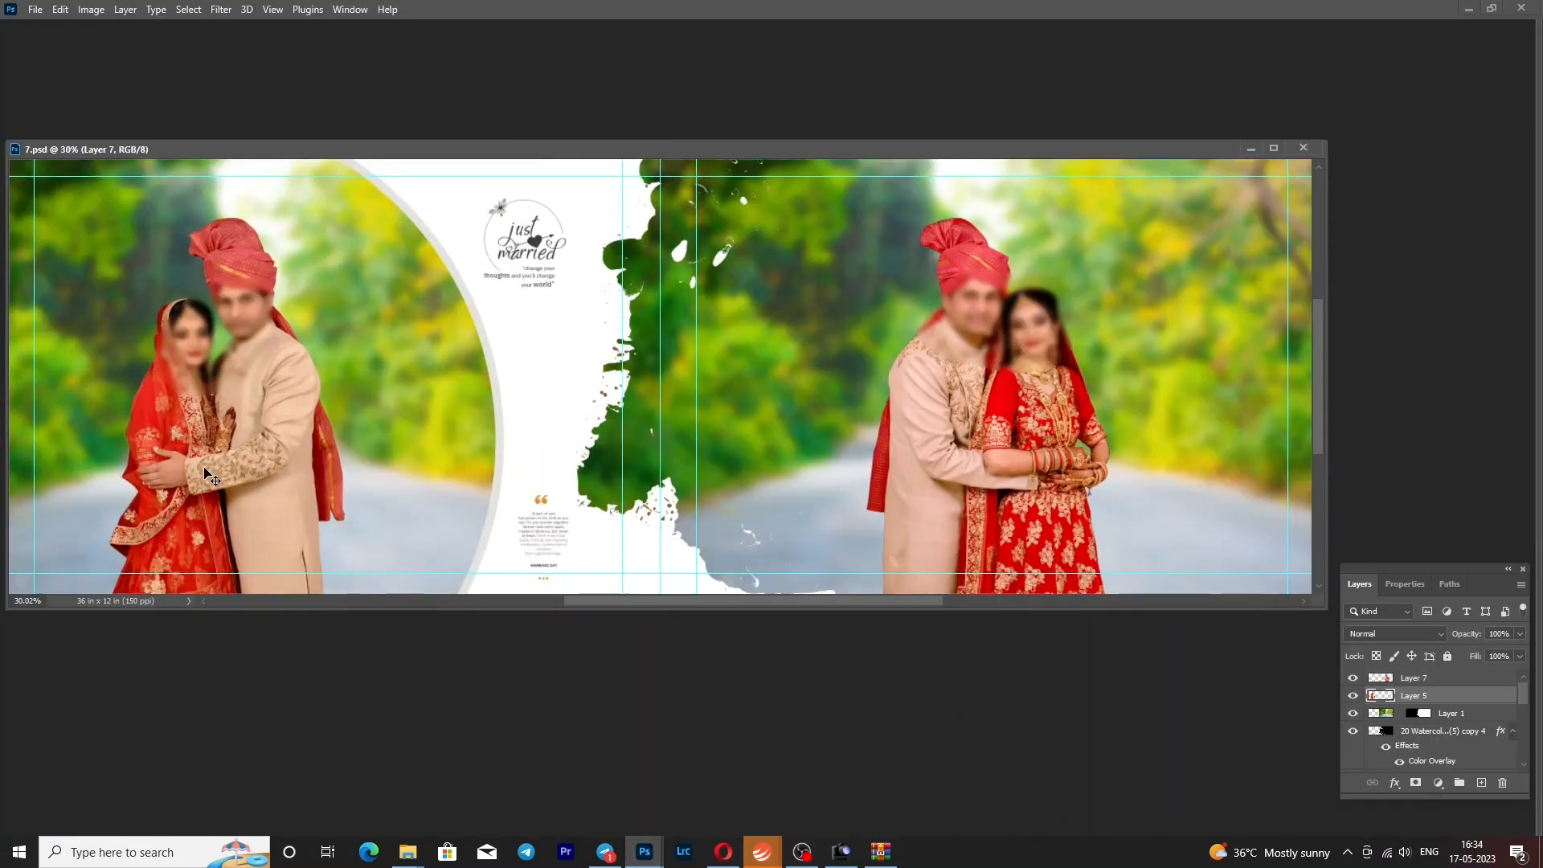
click(1355, 698)
click(1354, 698)
Hide and reshow the other couple cut-out in 7.psd, Layer 7, and minimise the document
click(982, 488)
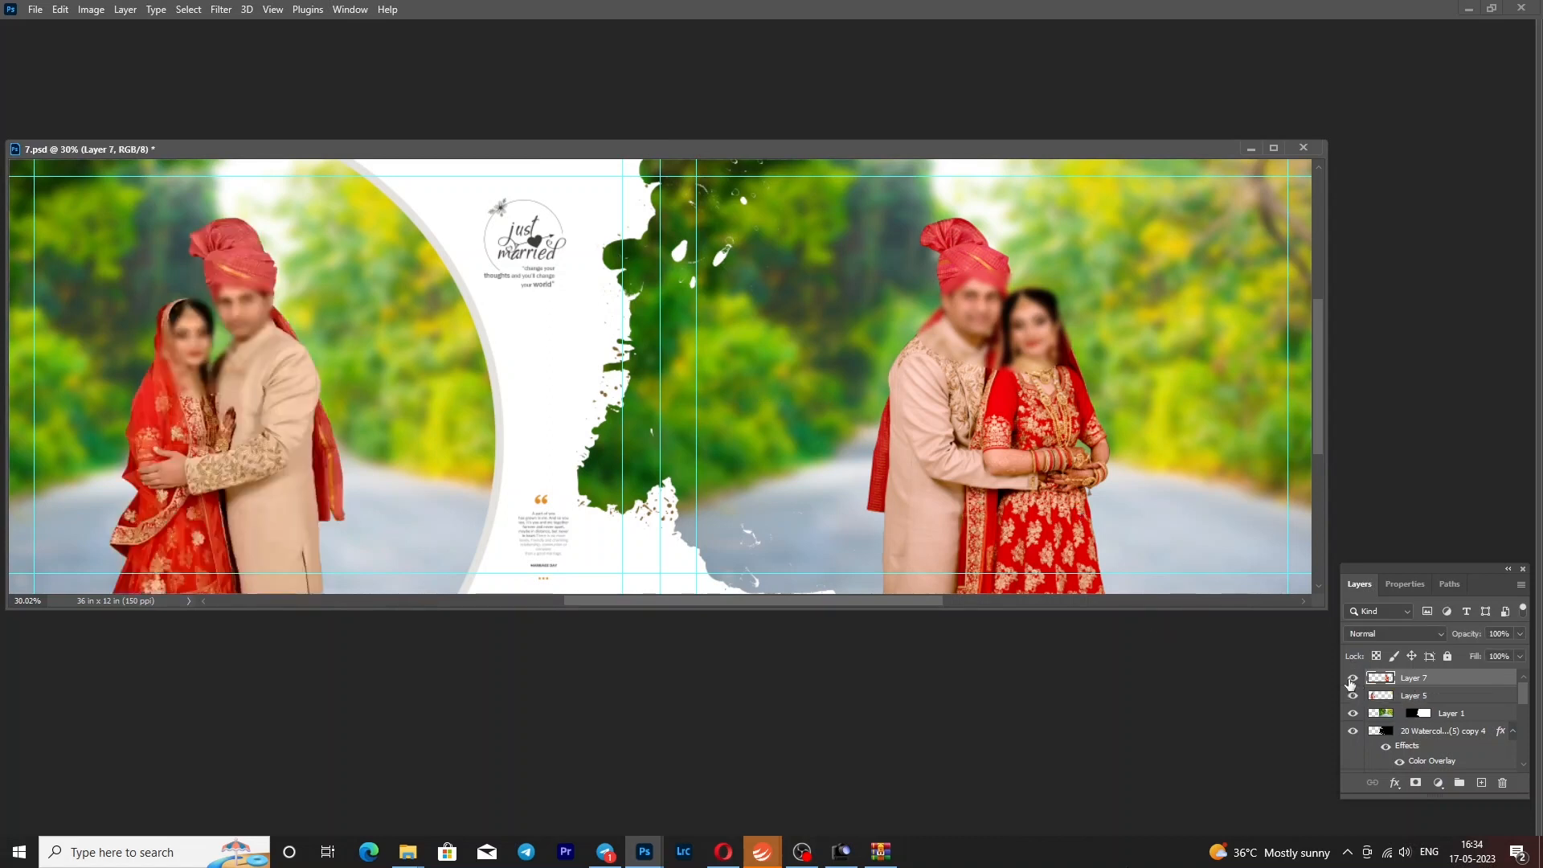
click(1350, 682)
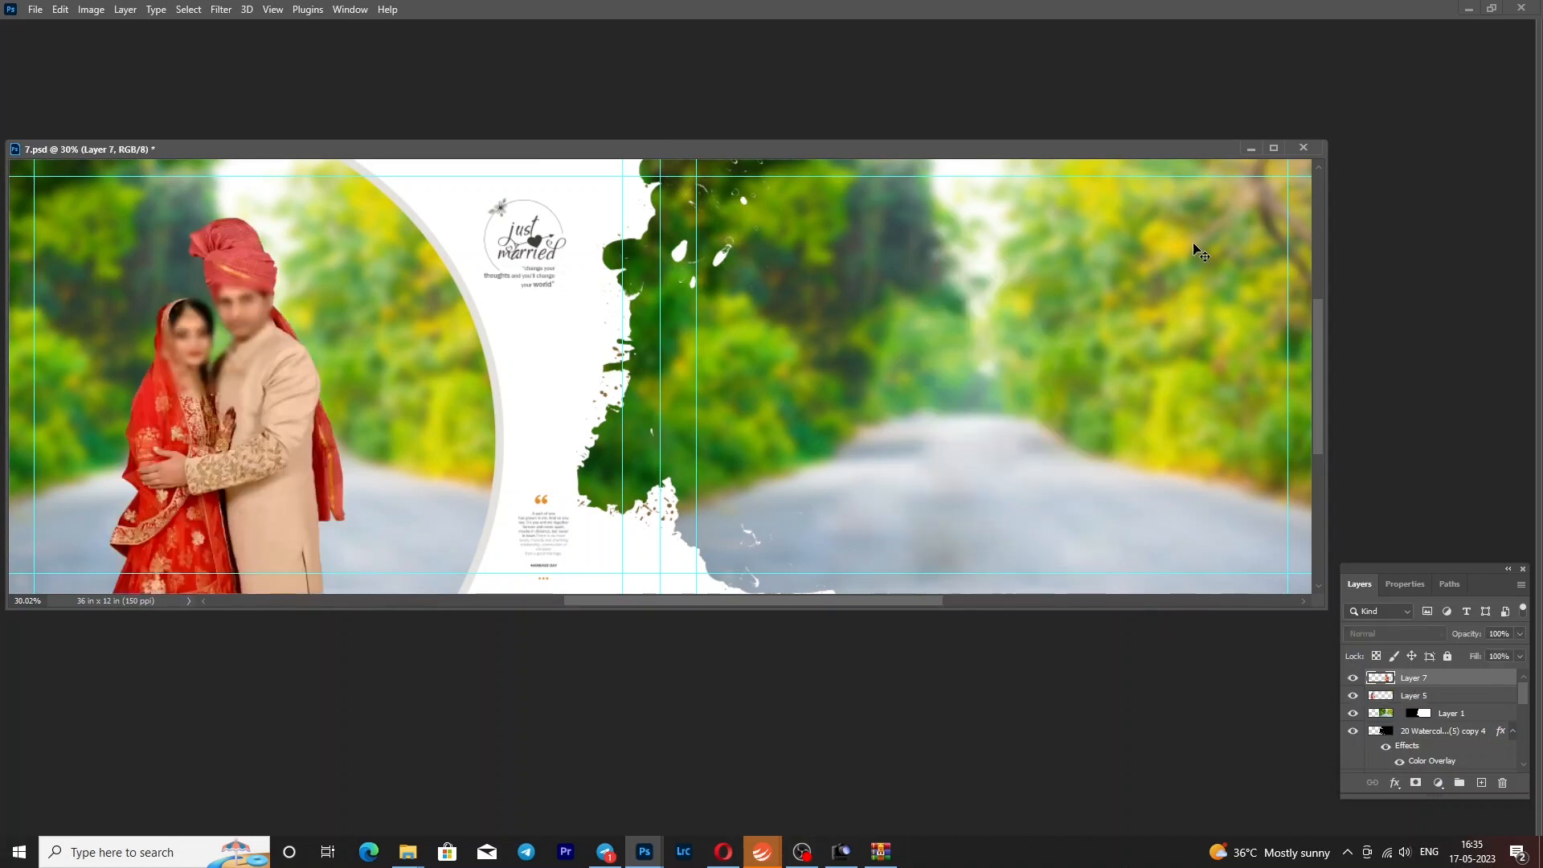
click(1254, 148)
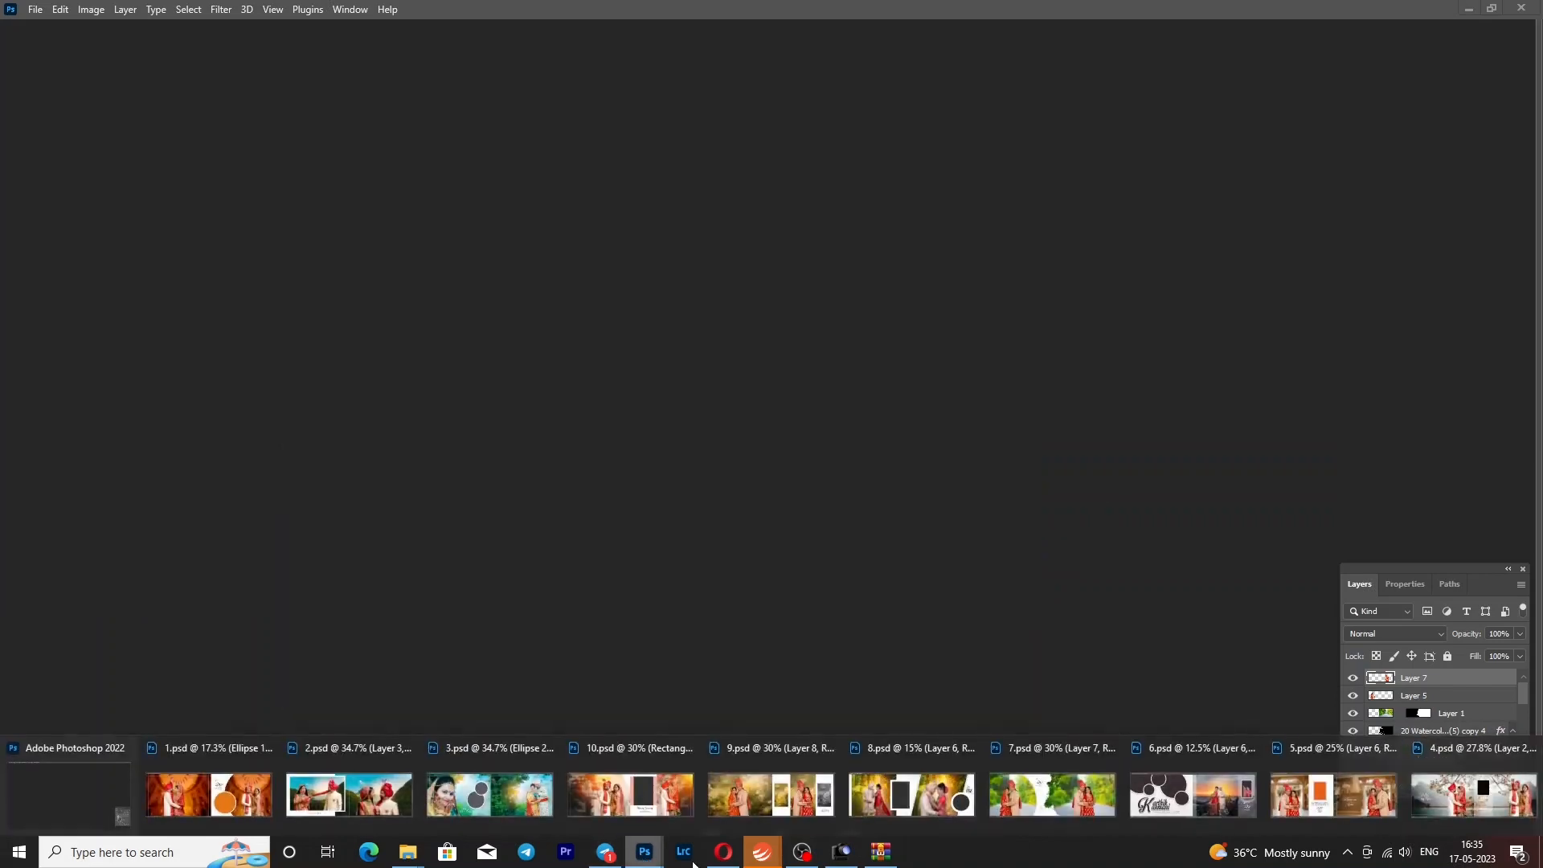
Bring up 6.psd and fit it on screen
click(1190, 795)
right_click(590, 377)
click(617, 389)
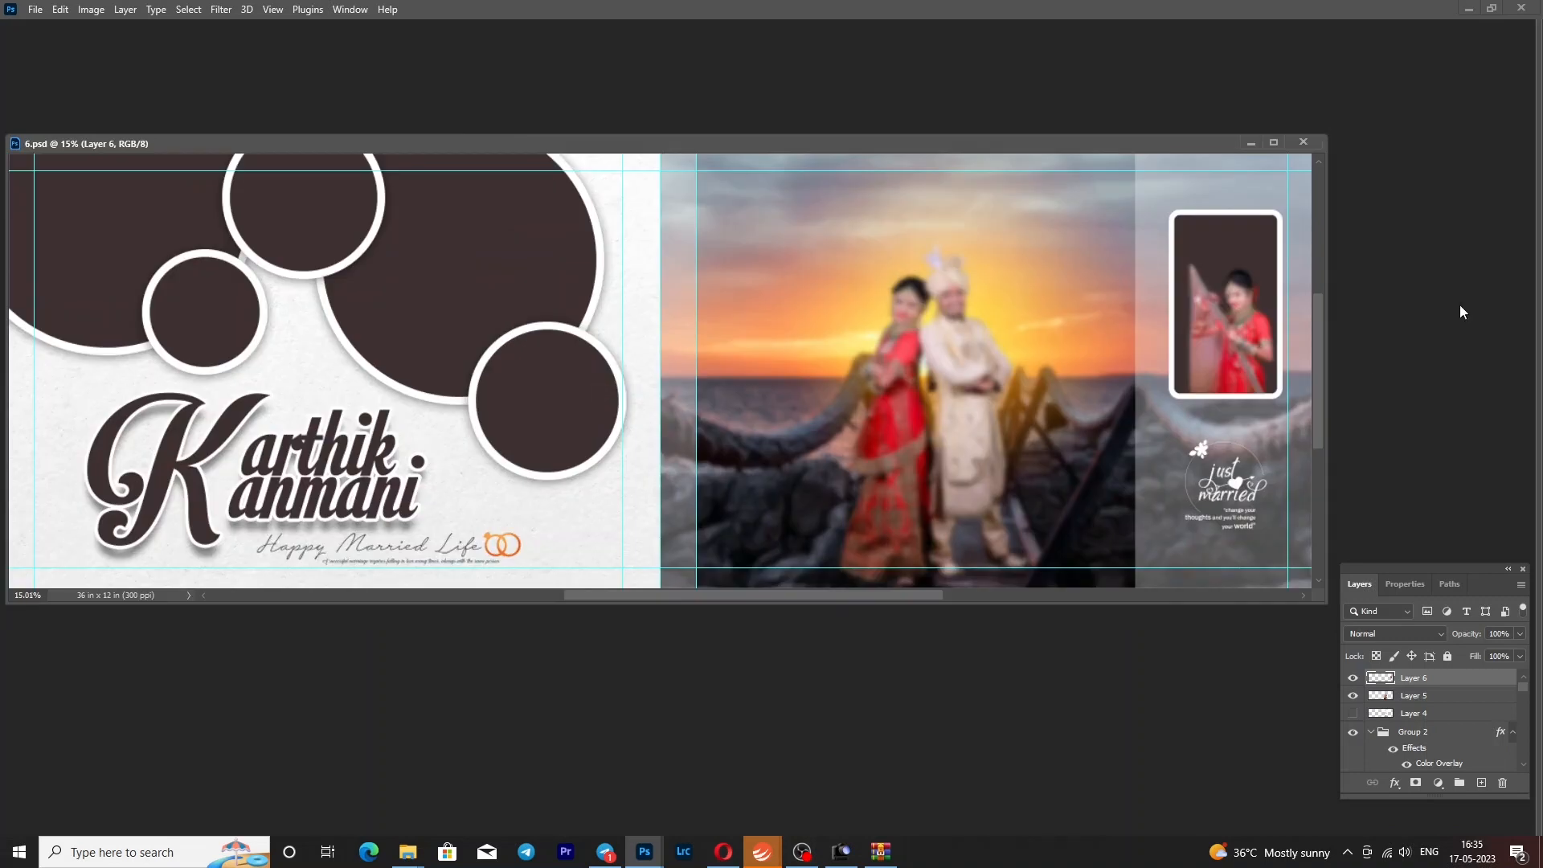
Check the couple and the framed bride in 6.psd by hiding and reshowing Layer 5 and Layer 6, and minimise the document
click(958, 474)
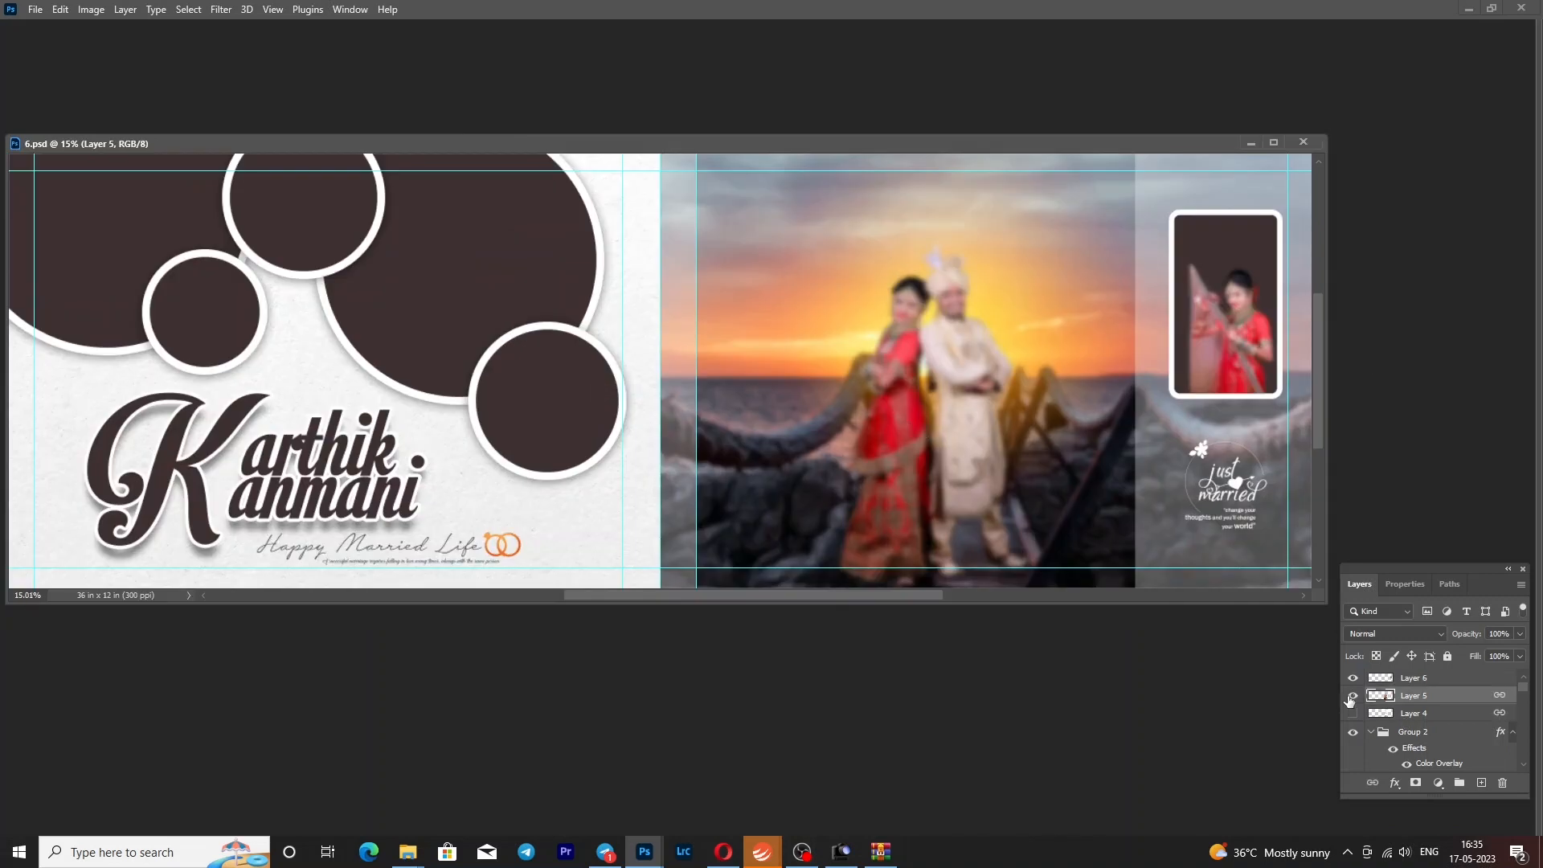
click(1353, 696)
click(1353, 696)
click(1387, 679)
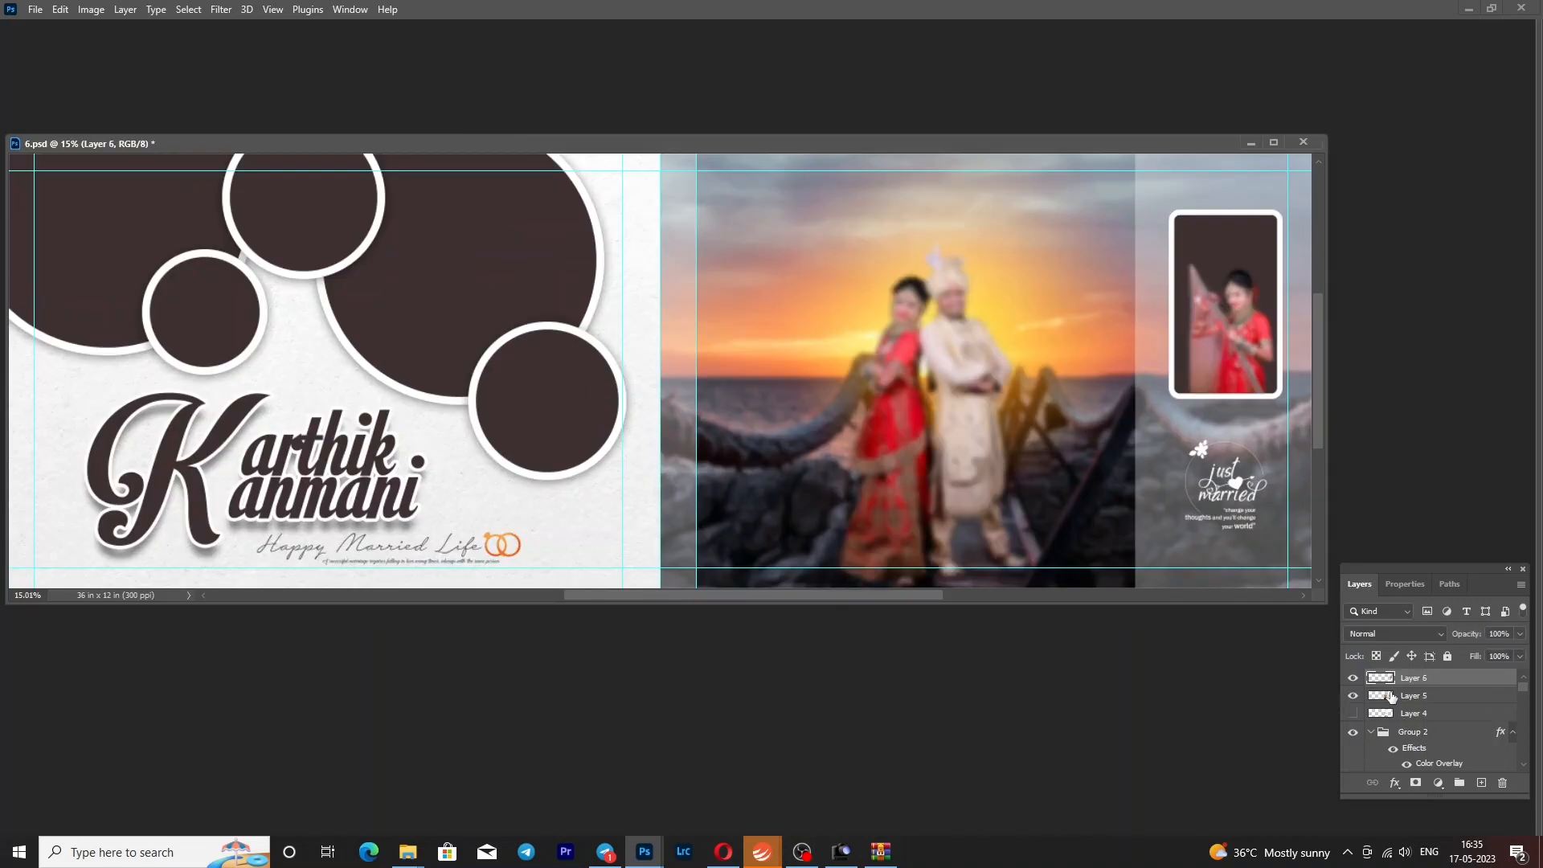
click(1352, 679)
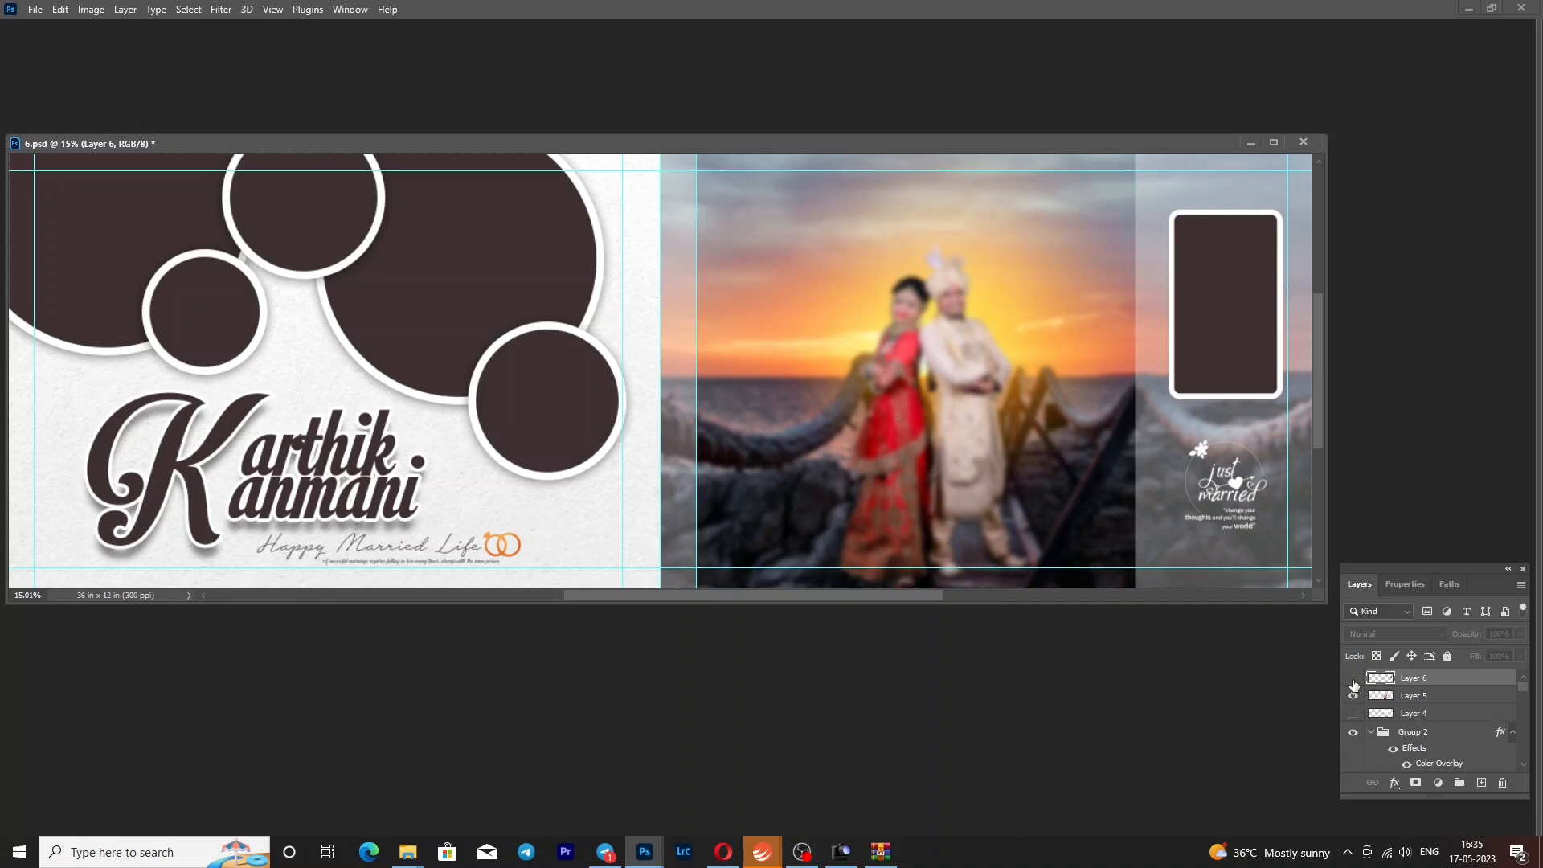
click(1251, 144)
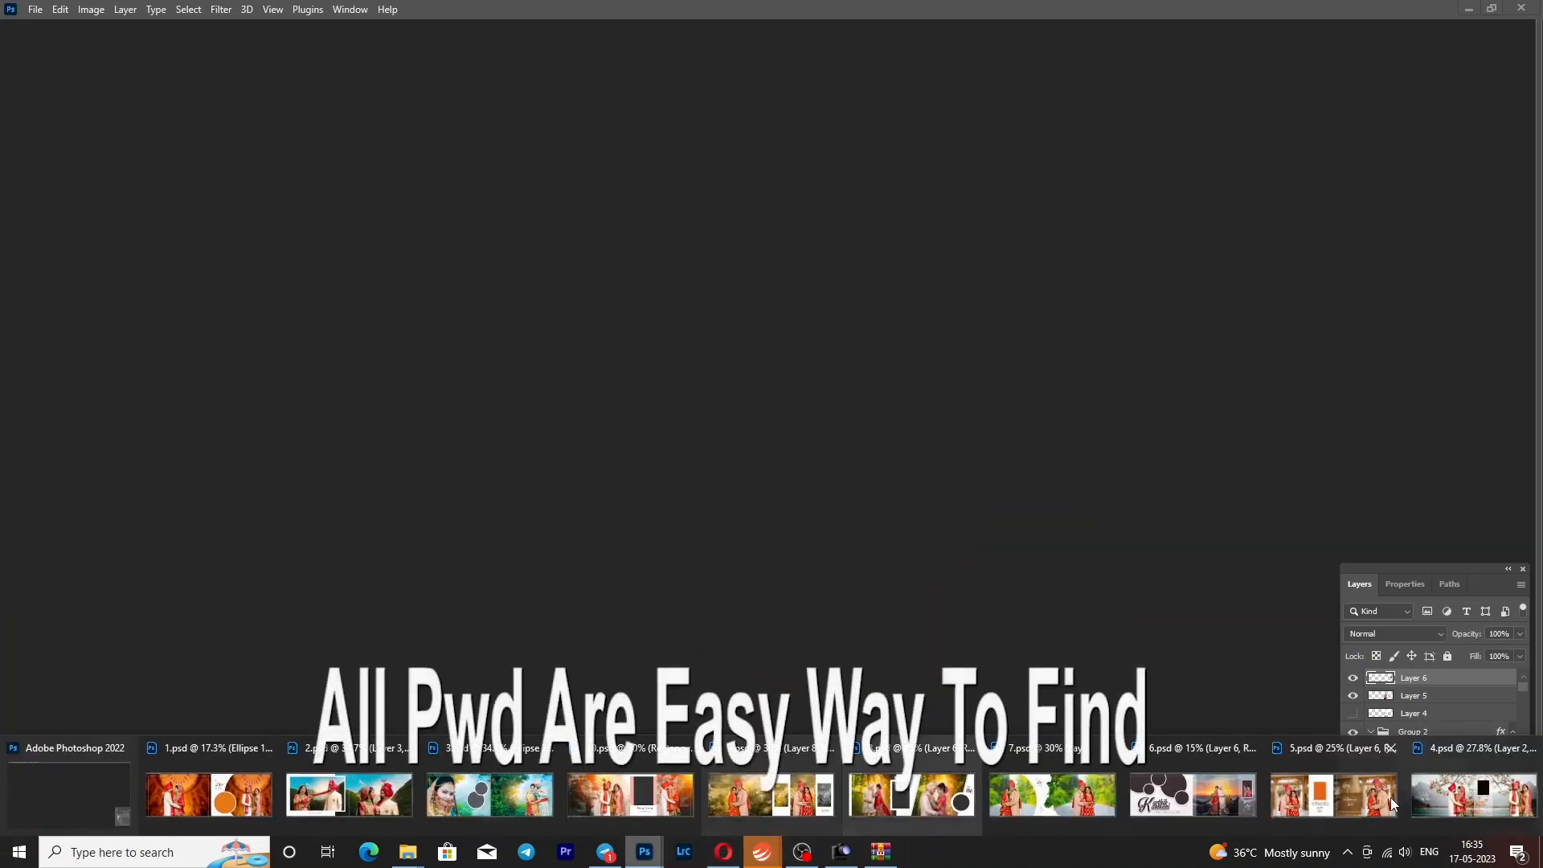
Bring up 5.psd and fit it on screen
click(1294, 806)
click(1294, 807)
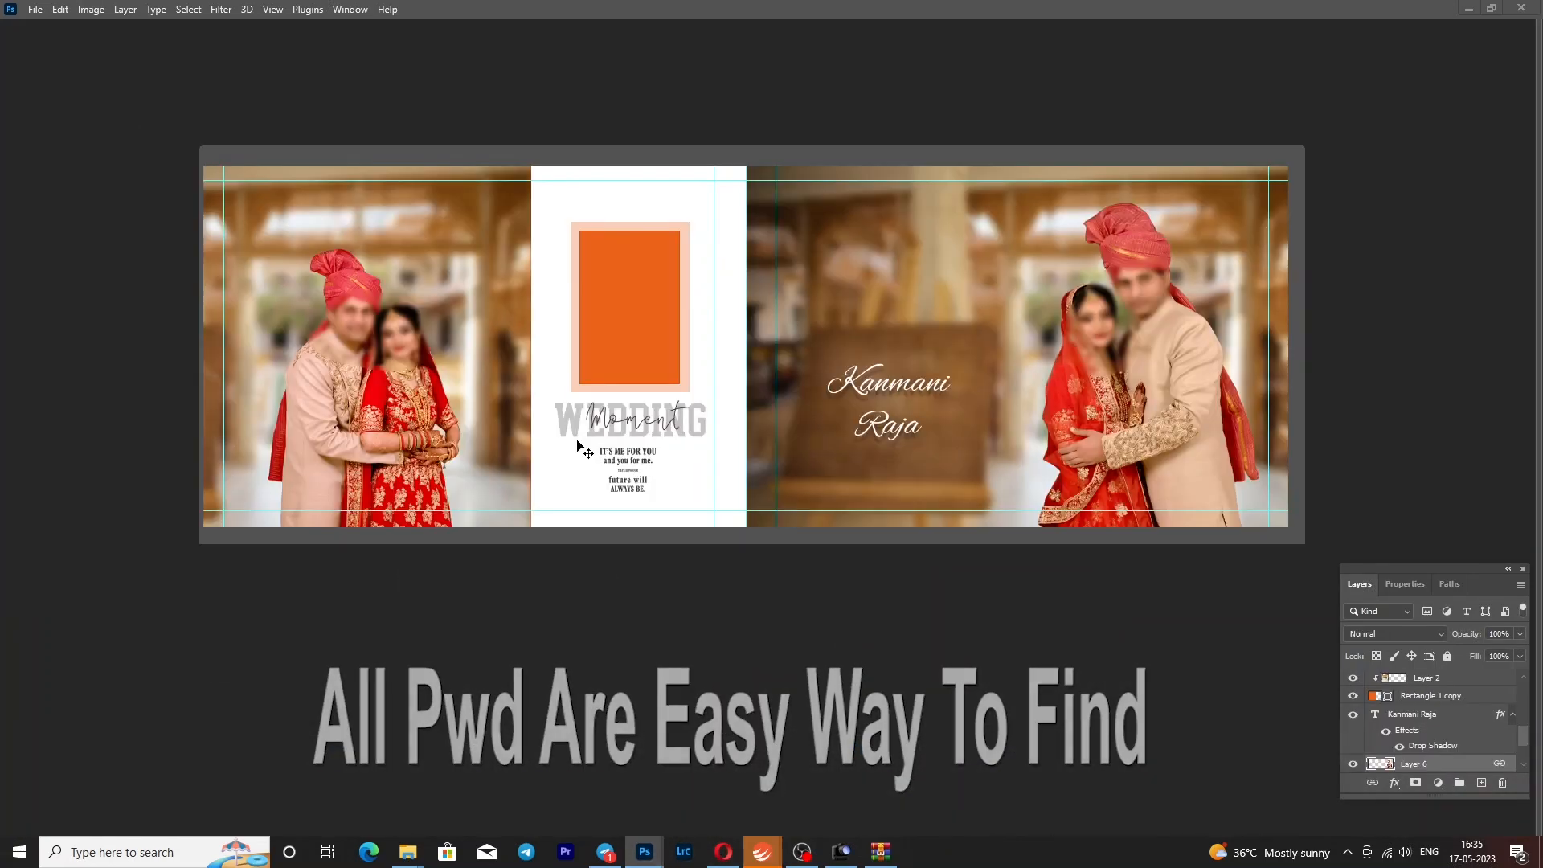
right_click(464, 312)
click(487, 321)
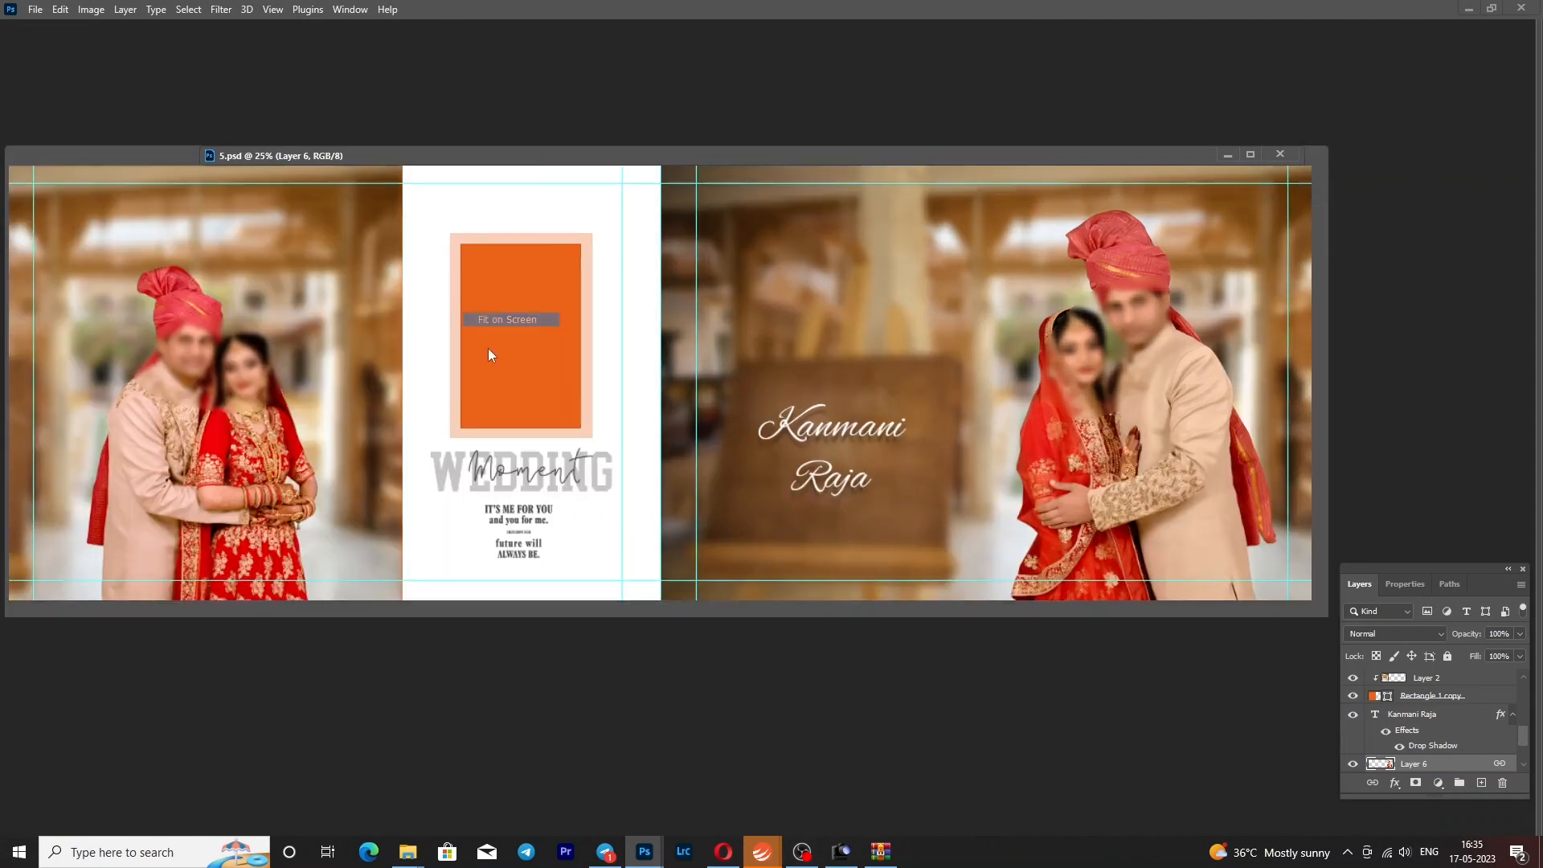
Check both couple cut-outs in 5.psd by hiding and reshowing Layer 4 and Layer 6 in turn, and minimise the document
click(270, 553)
click(1354, 680)
click(1355, 681)
click(1187, 471)
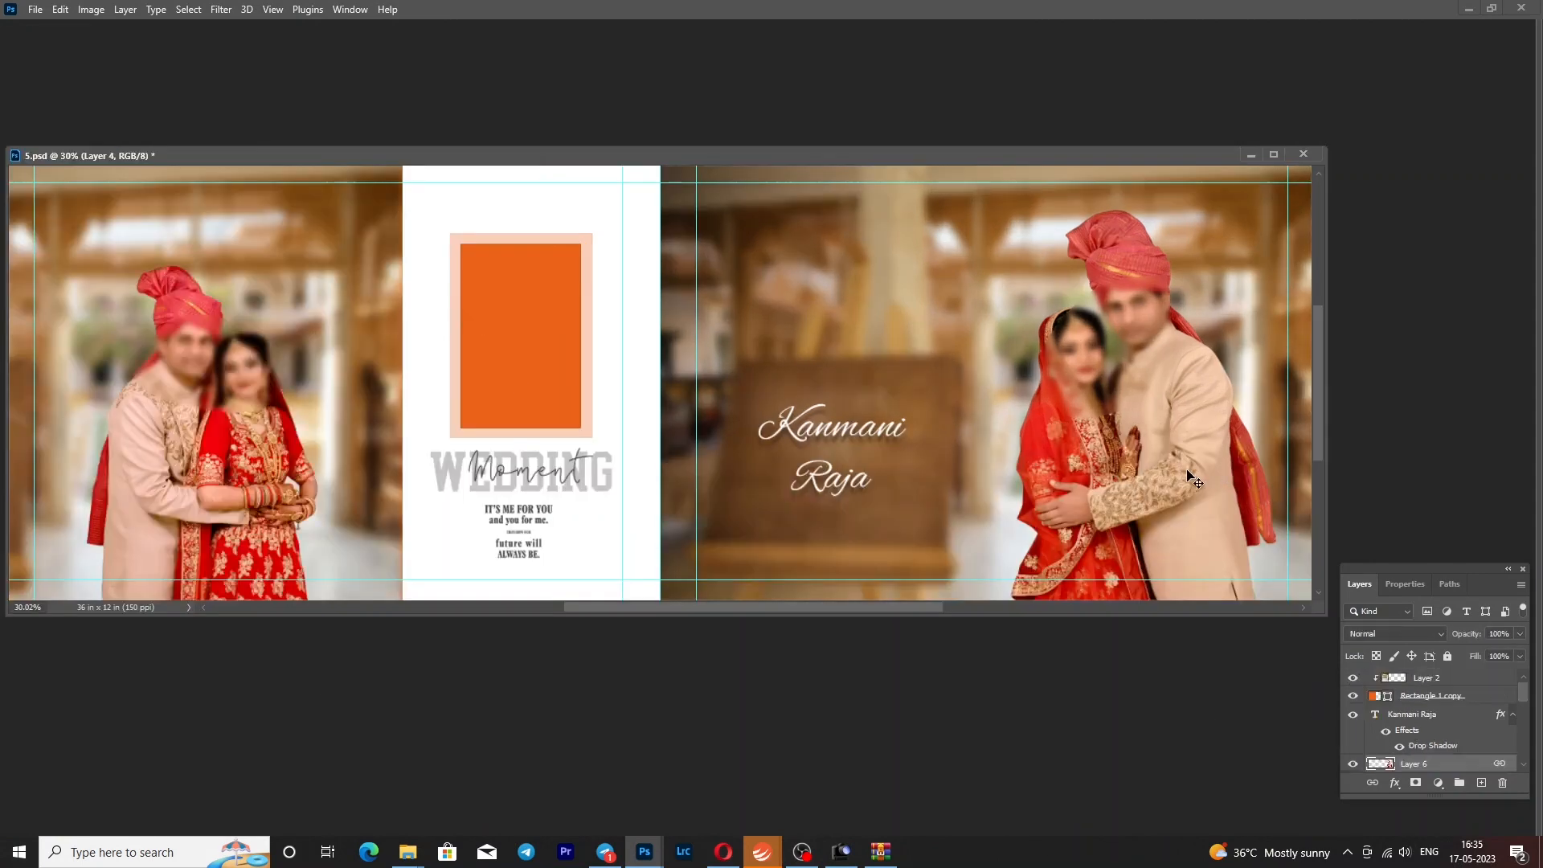
click(1353, 764)
click(1353, 765)
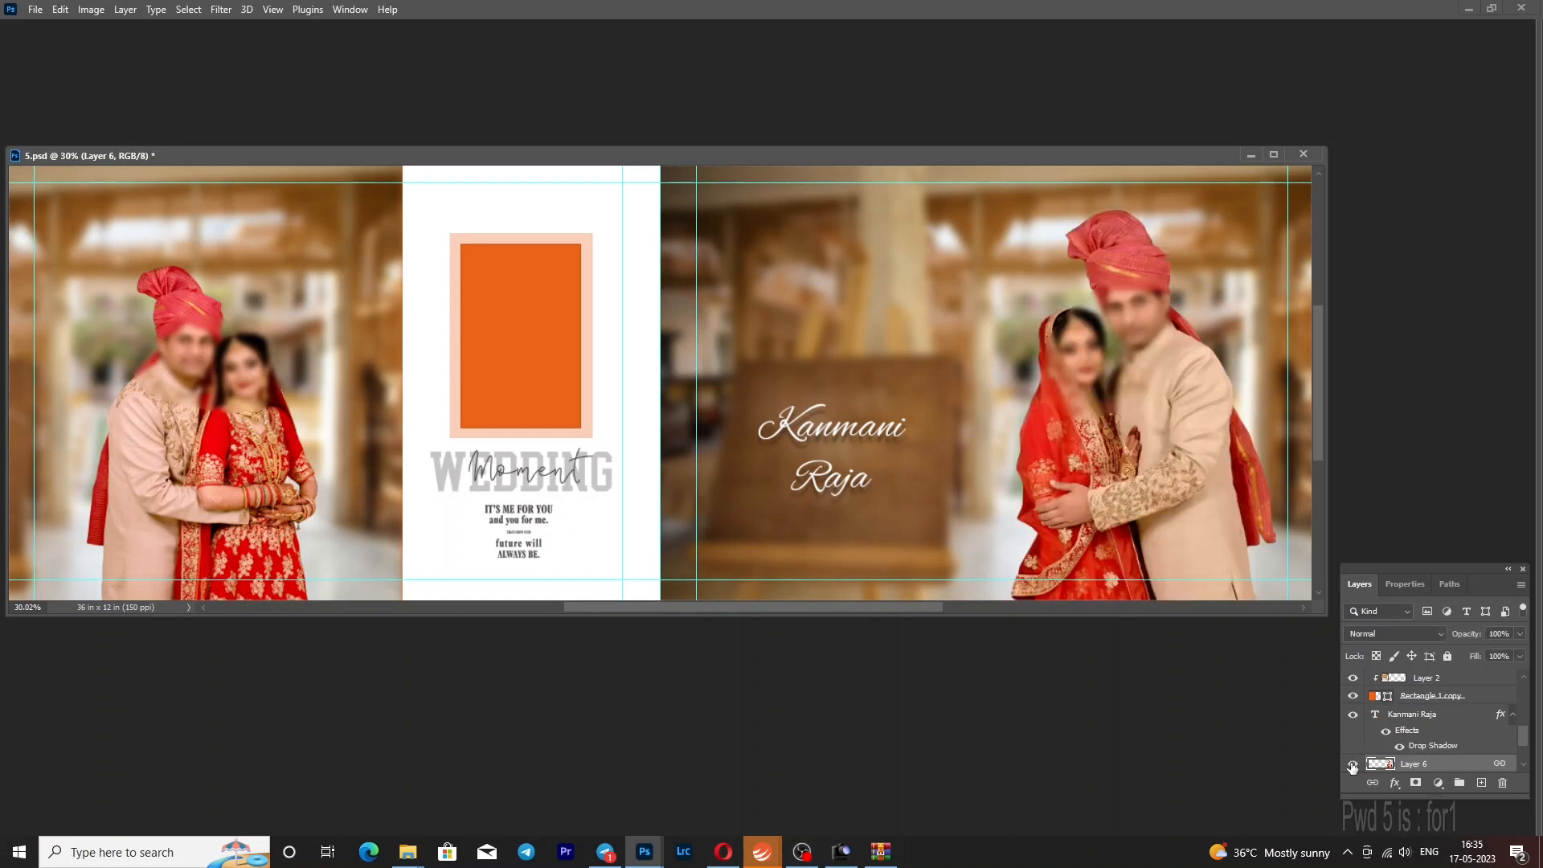
click(1251, 153)
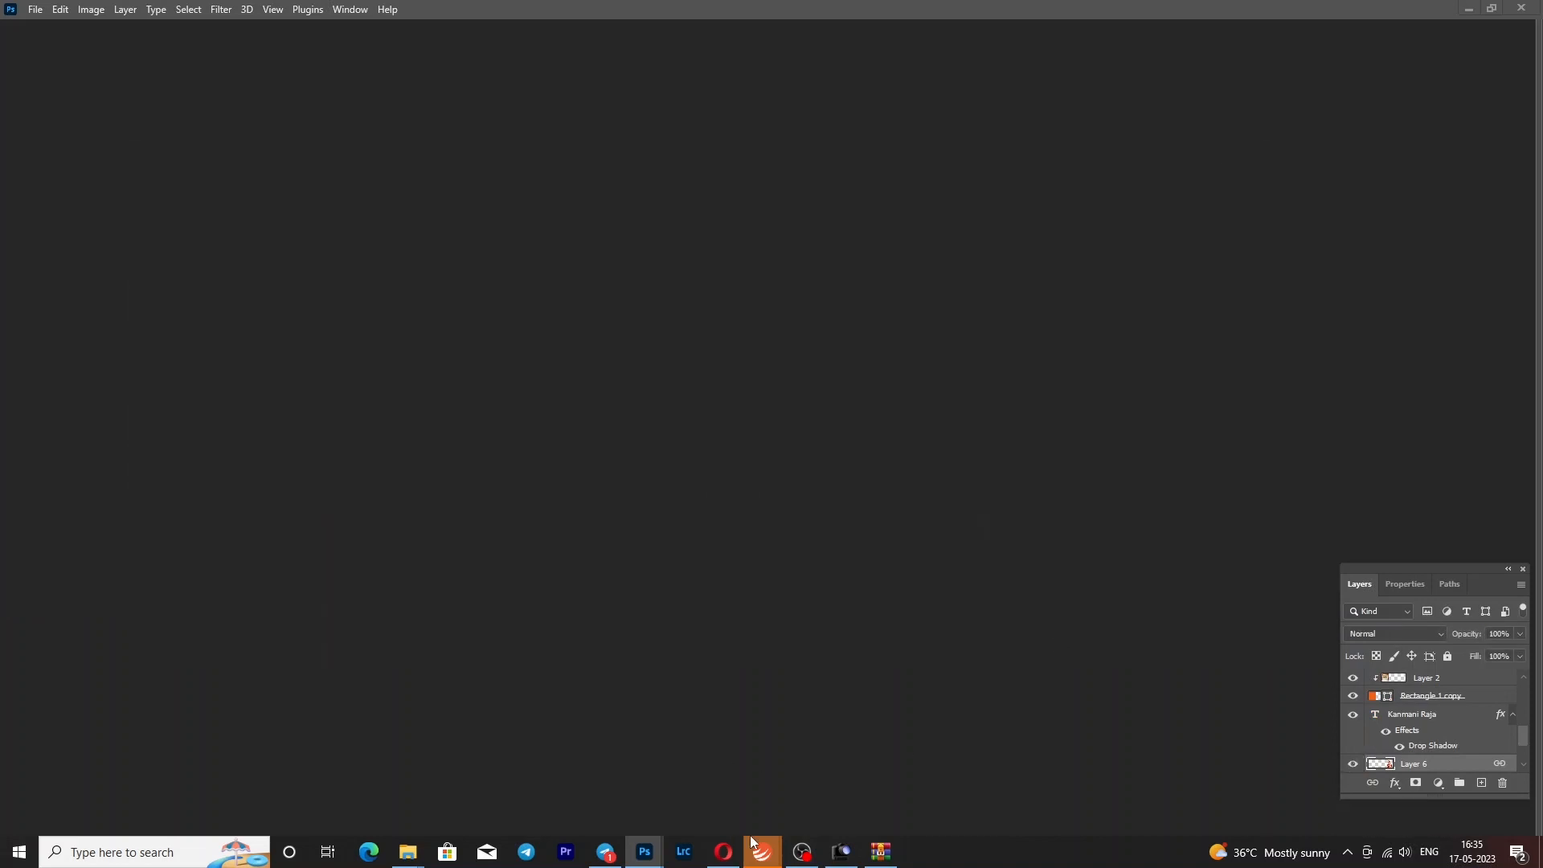
Bring up 4.psd and fit it on screen
mouse_move(645, 852)
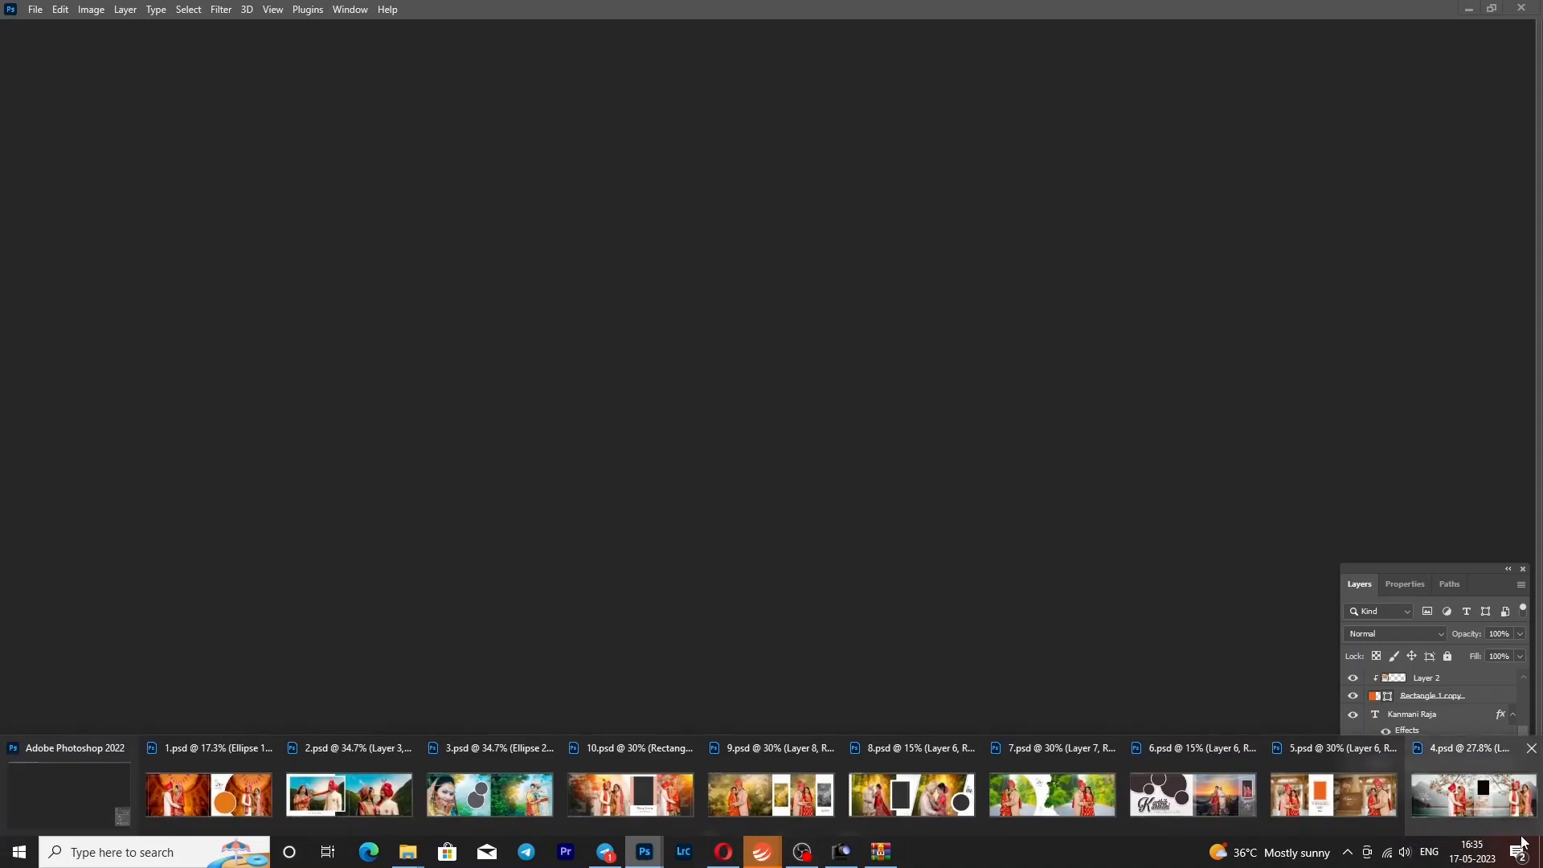
click(1468, 786)
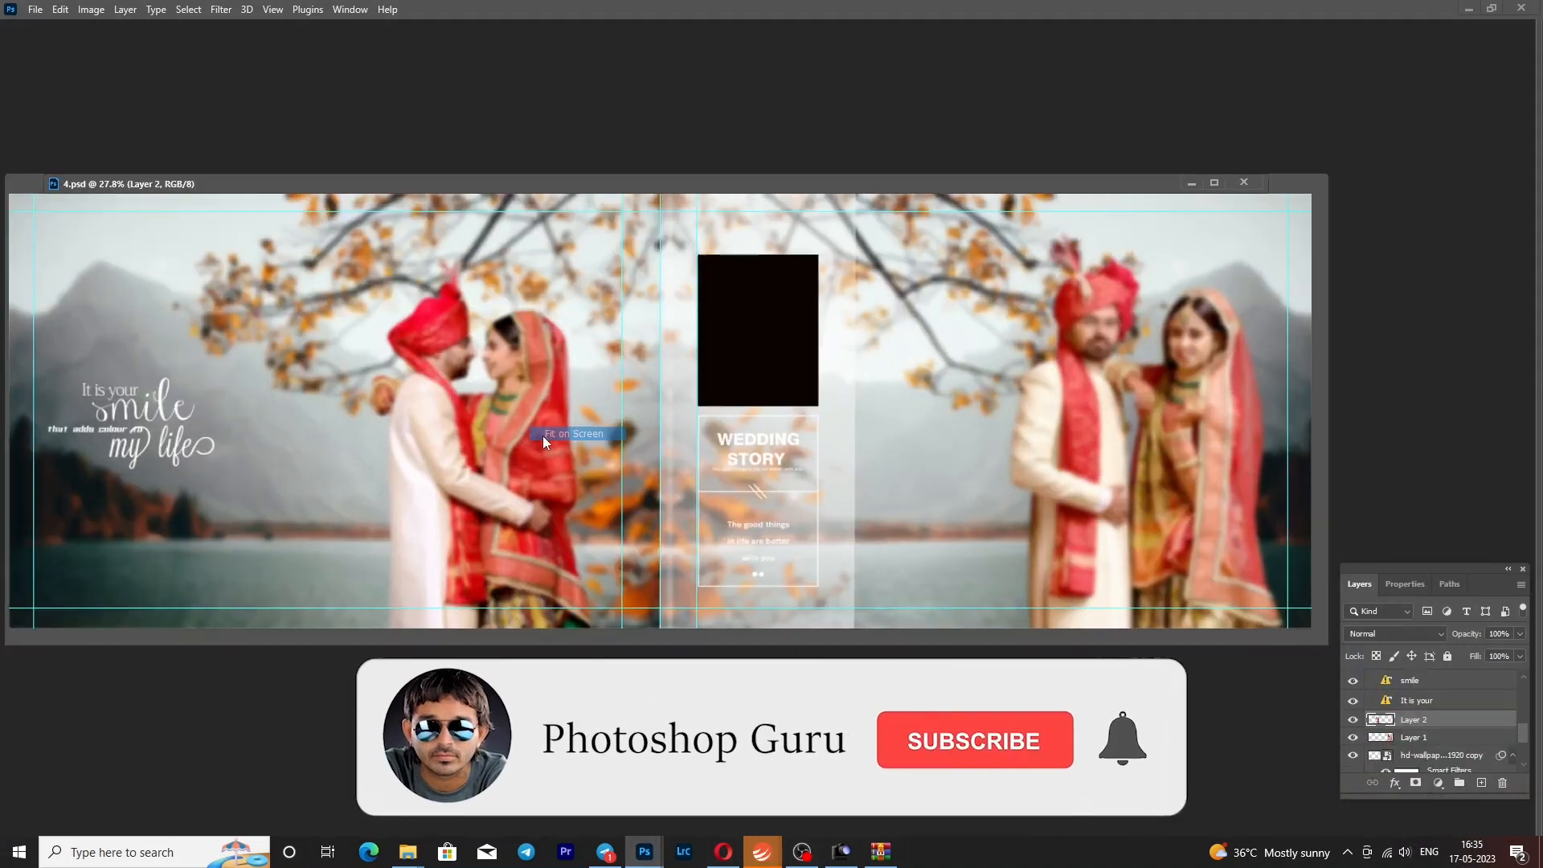
Check the two couple cut-outs in 4.psd by hiding and reshowing Layer 2 and Layer 1 in turn
click(1353, 720)
click(1353, 720)
click(1366, 737)
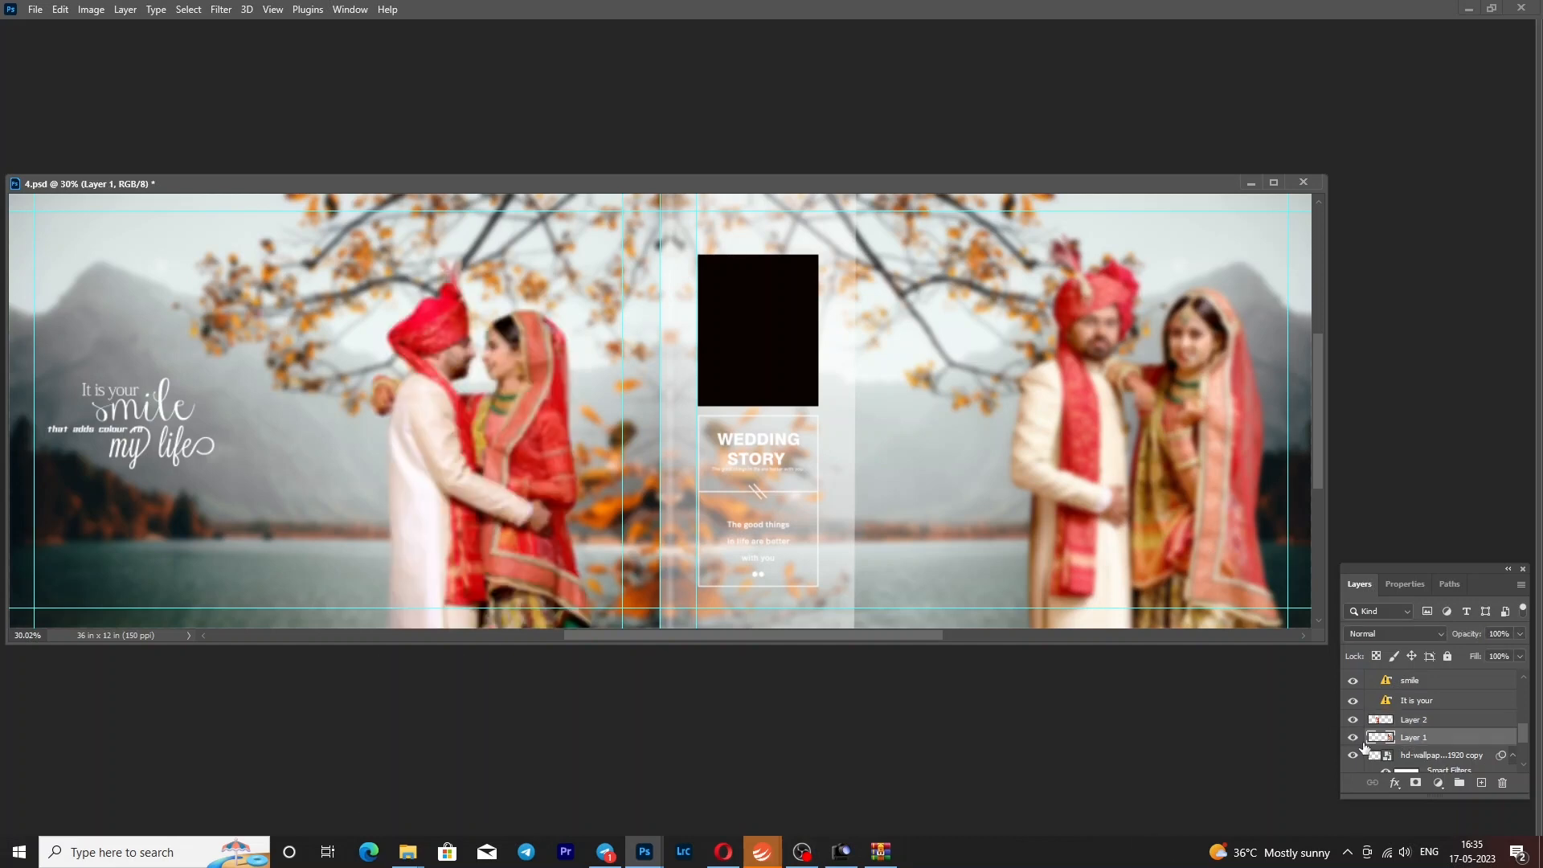
click(1354, 737)
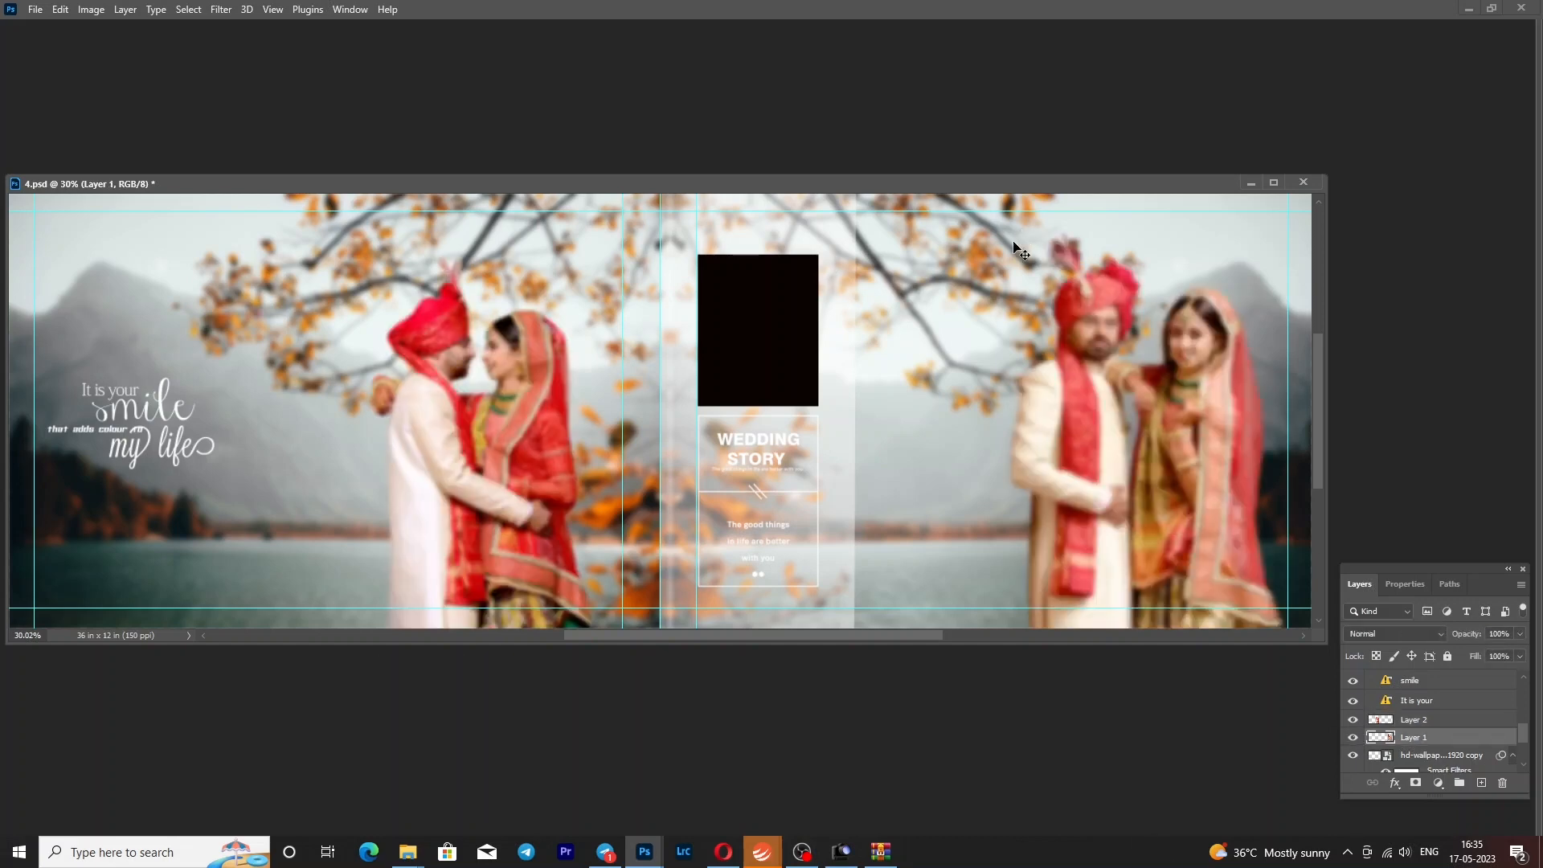